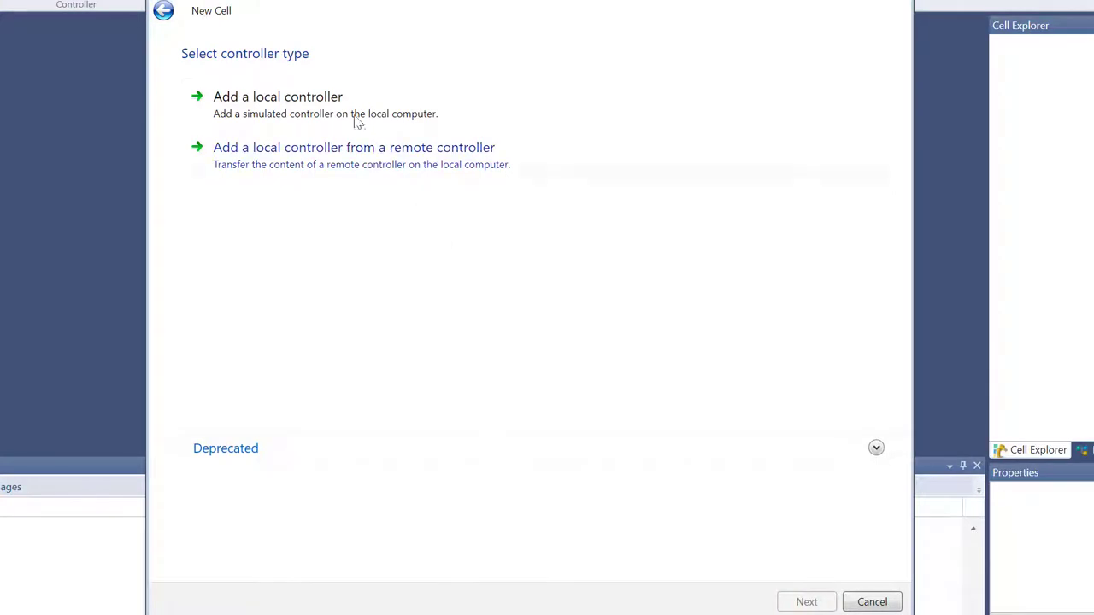
# Add a local simulated controller to the new cell and choose the floor-mount RX160 arm with horizontal base cable outlet and UL-certified arm power light.
pyautogui.click(354, 111)
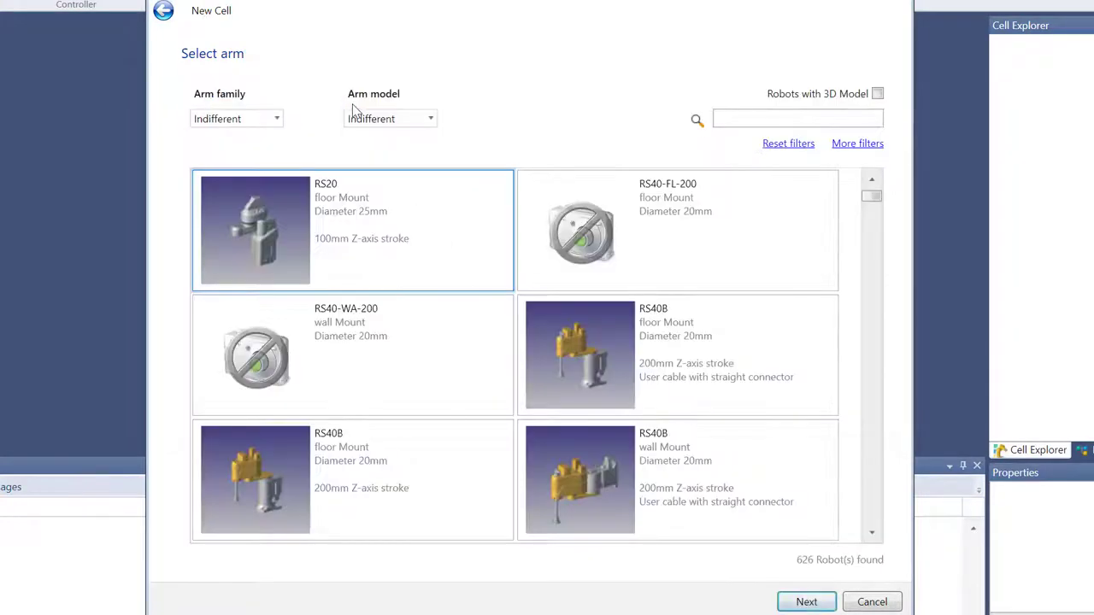
pyautogui.click(729, 117)
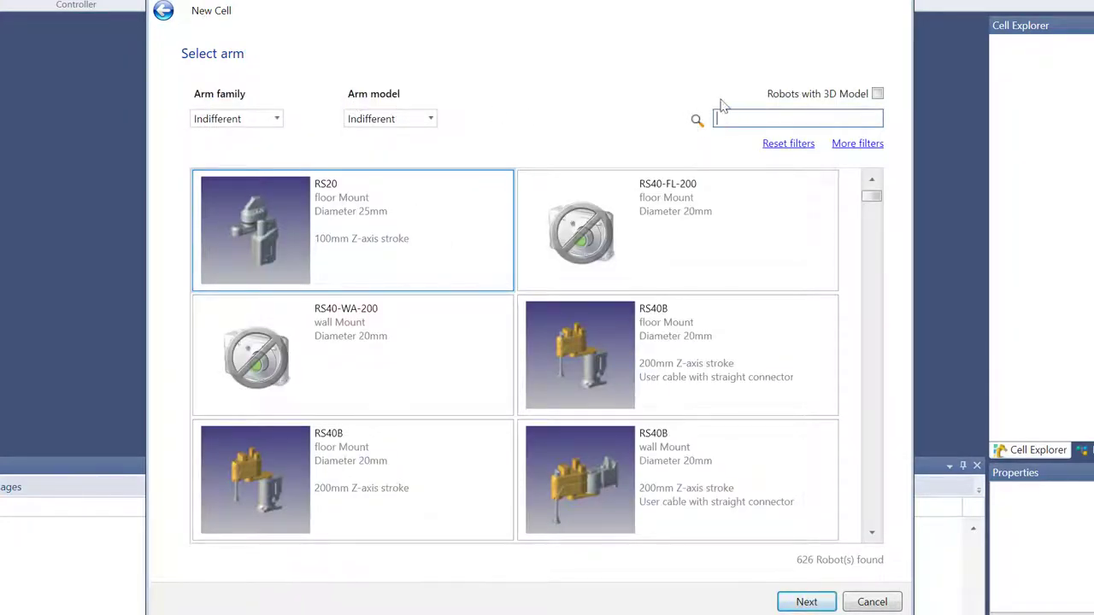
pyautogui.write('rx')
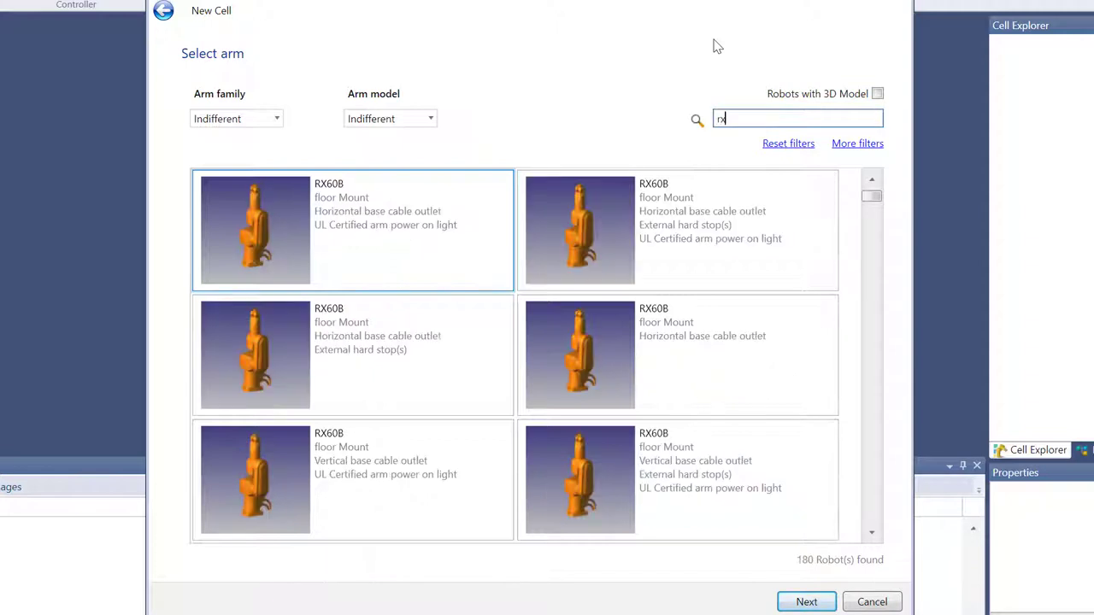
pyautogui.write('160')
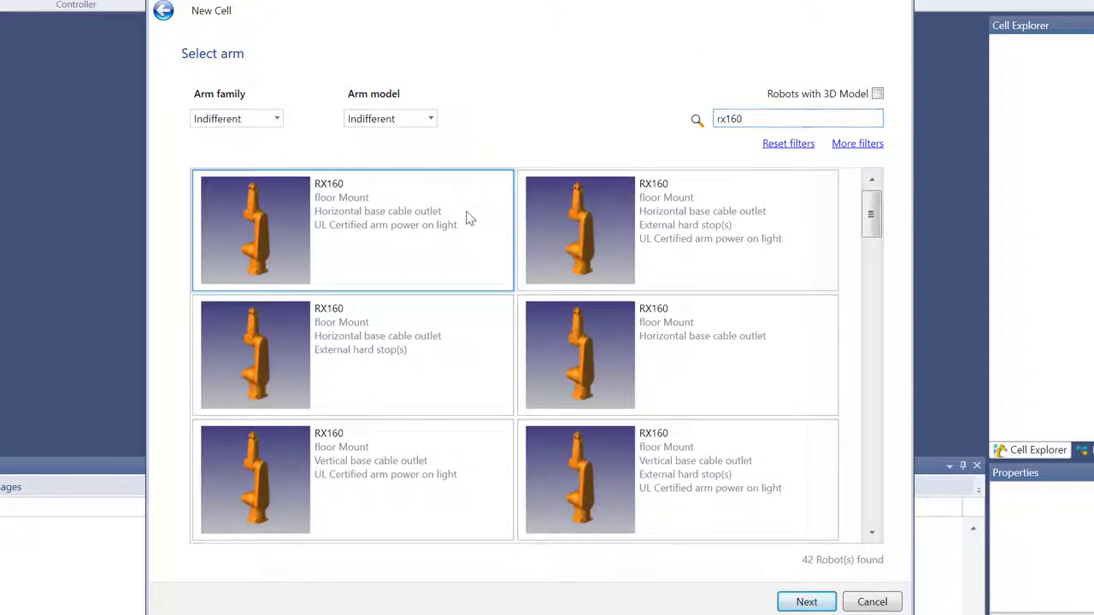
pyautogui.click(807, 602)
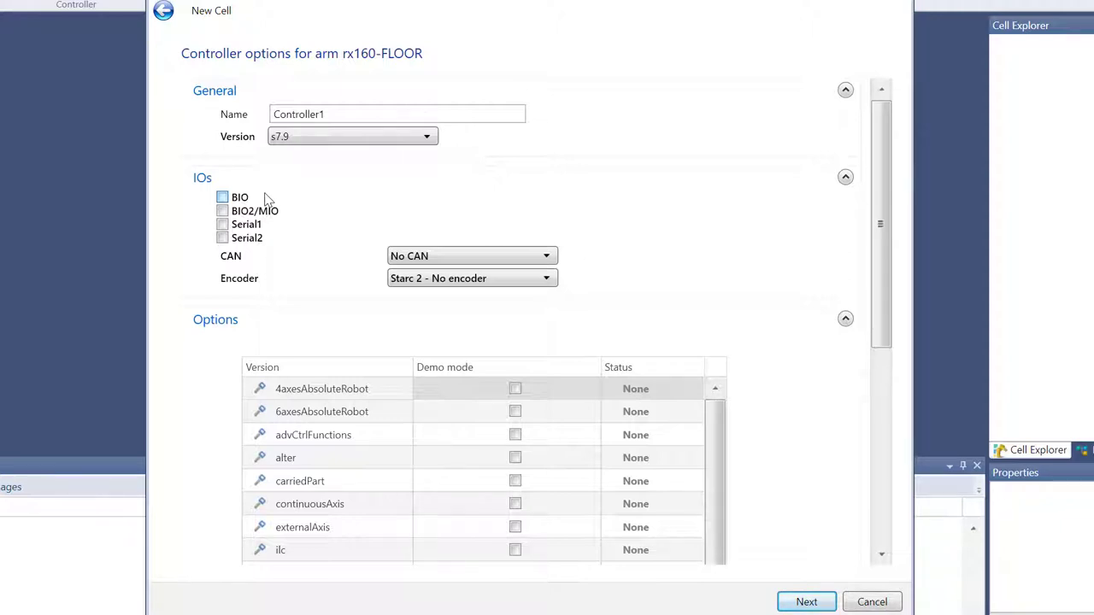
# Enable the BIO board in the controller's I/O options and finish creating the cell, dismissing the licence warning.
pyautogui.click(223, 198)
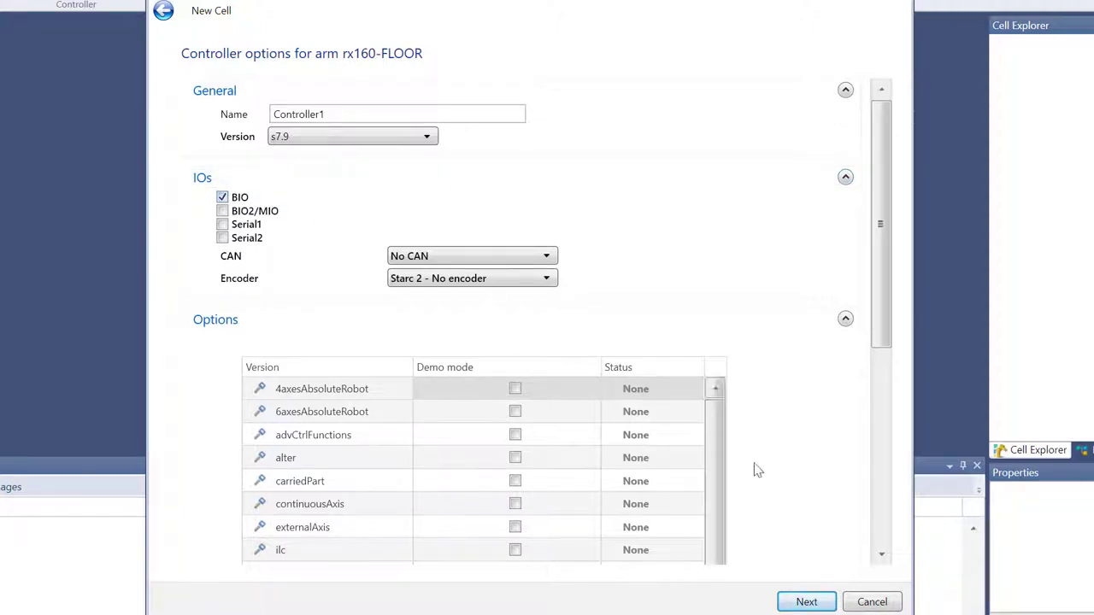
pyautogui.click(827, 602)
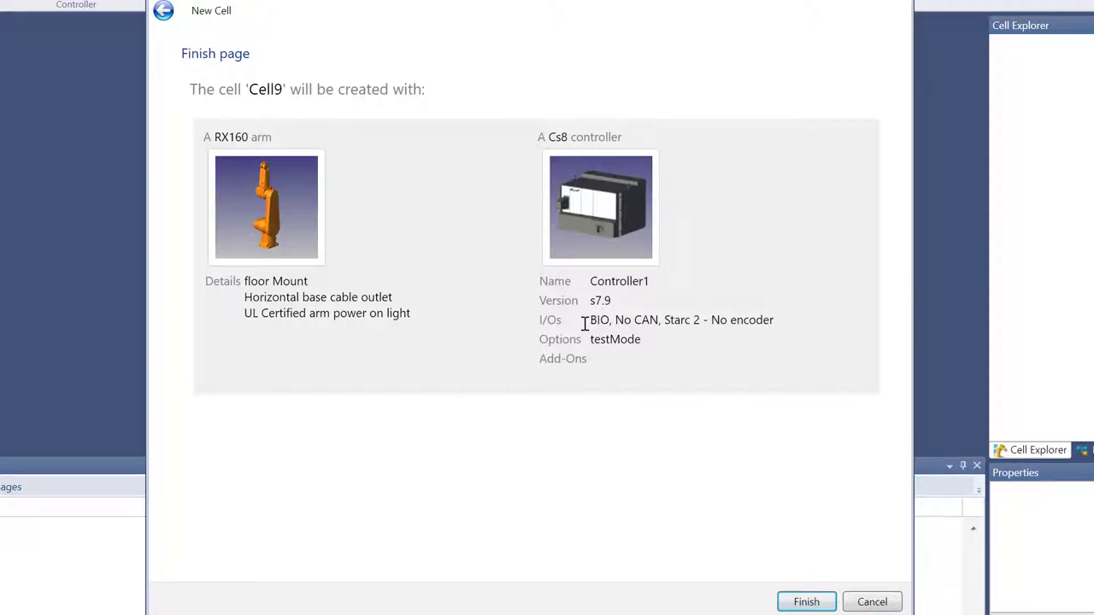
pyautogui.click(815, 601)
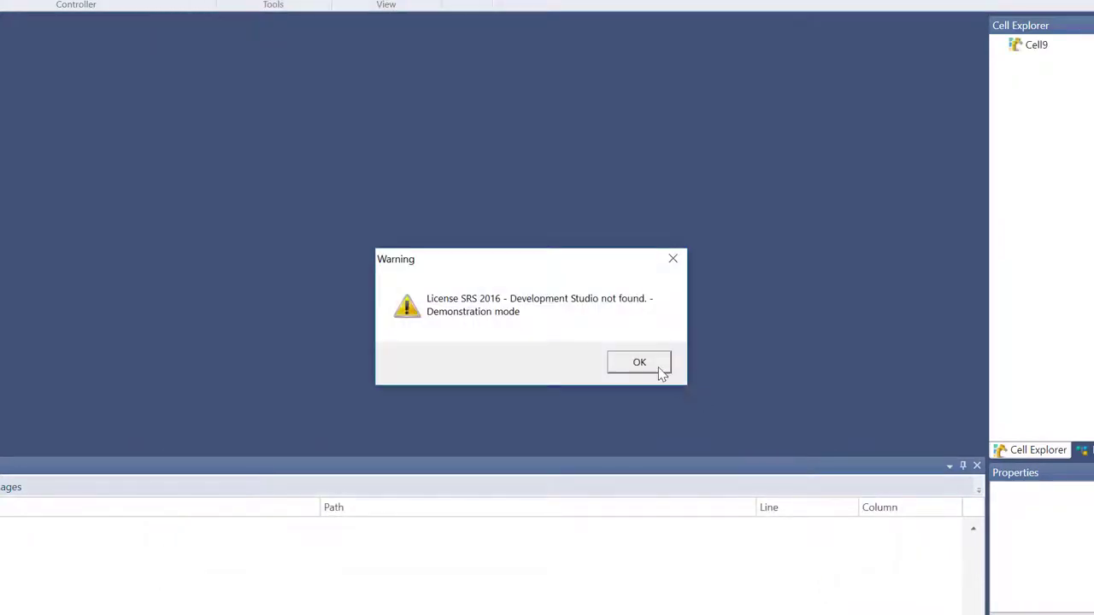
pyautogui.click(658, 369)
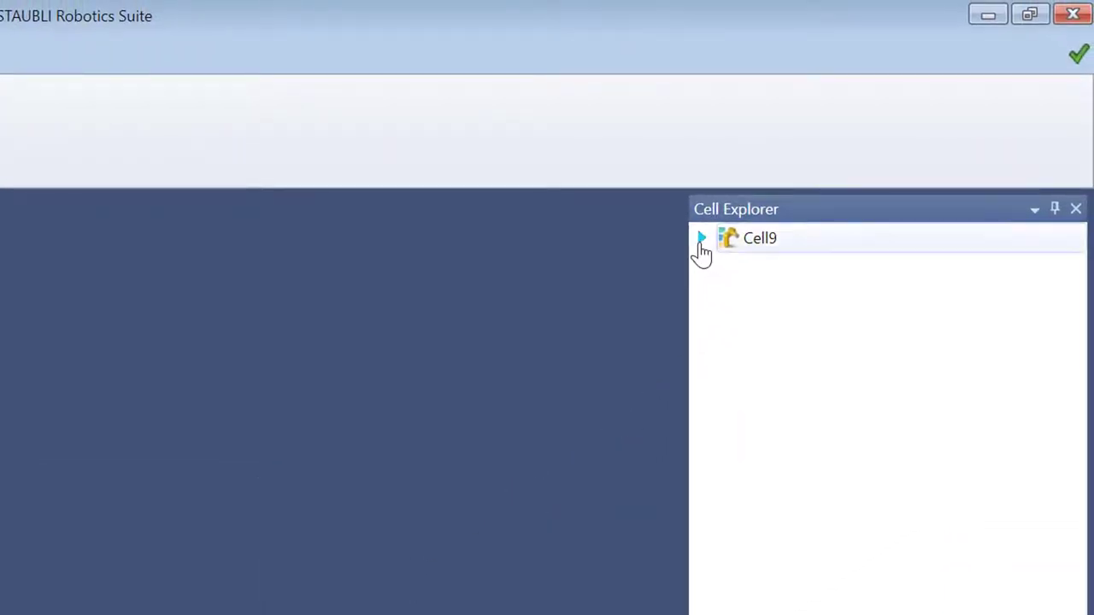
# Expand Cell9 and Controller1 in the cell tree and open the Joints View of the rx160 arm.
pyautogui.click(699, 241)
pyautogui.click(728, 275)
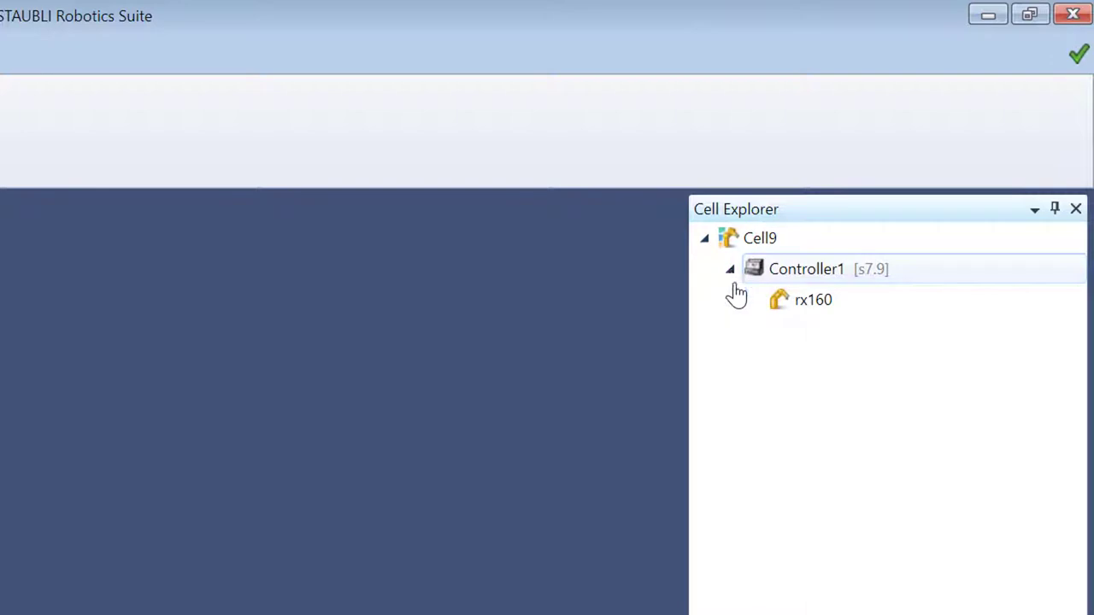
pyautogui.click(810, 310)
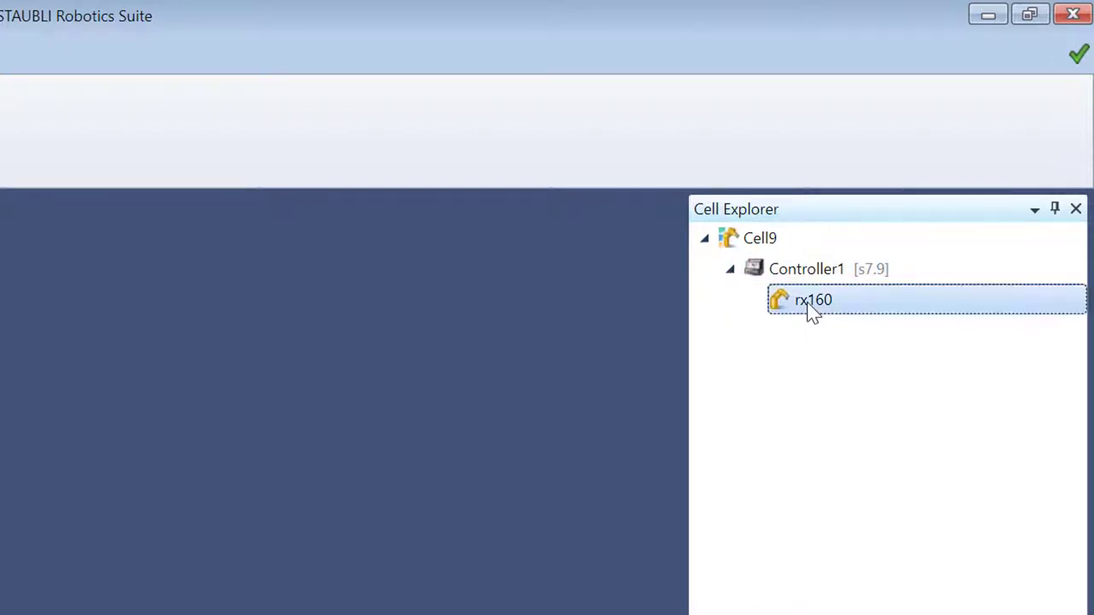
pyautogui.rightClick(812, 310)
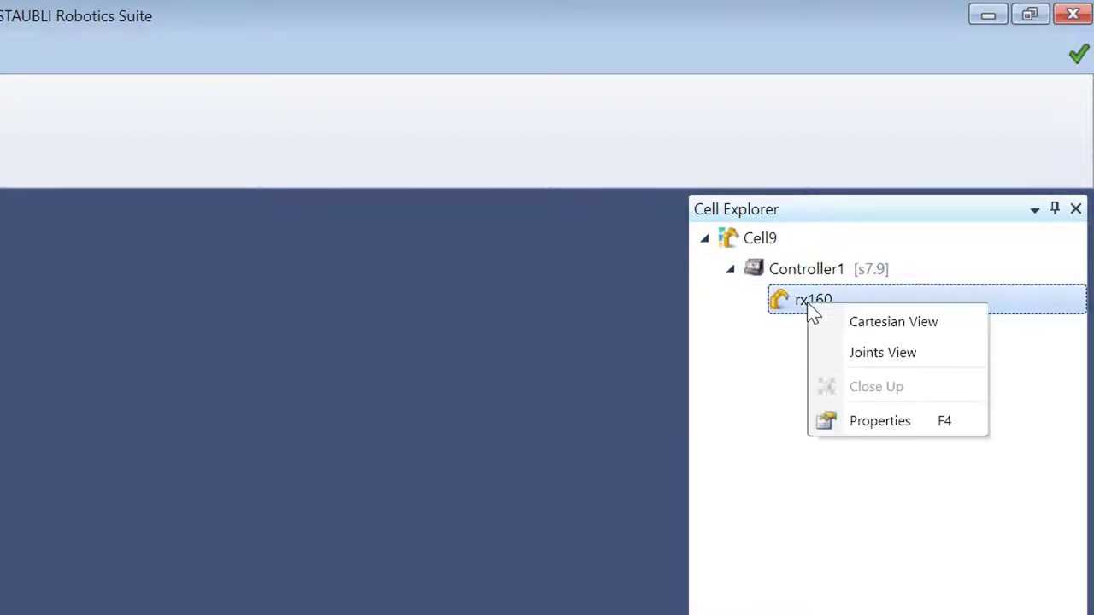
pyautogui.click(878, 364)
# Show the emulator of Controller1 and enlarge its pane so the whole teach pendant display fits.
pyautogui.click(540, 281)
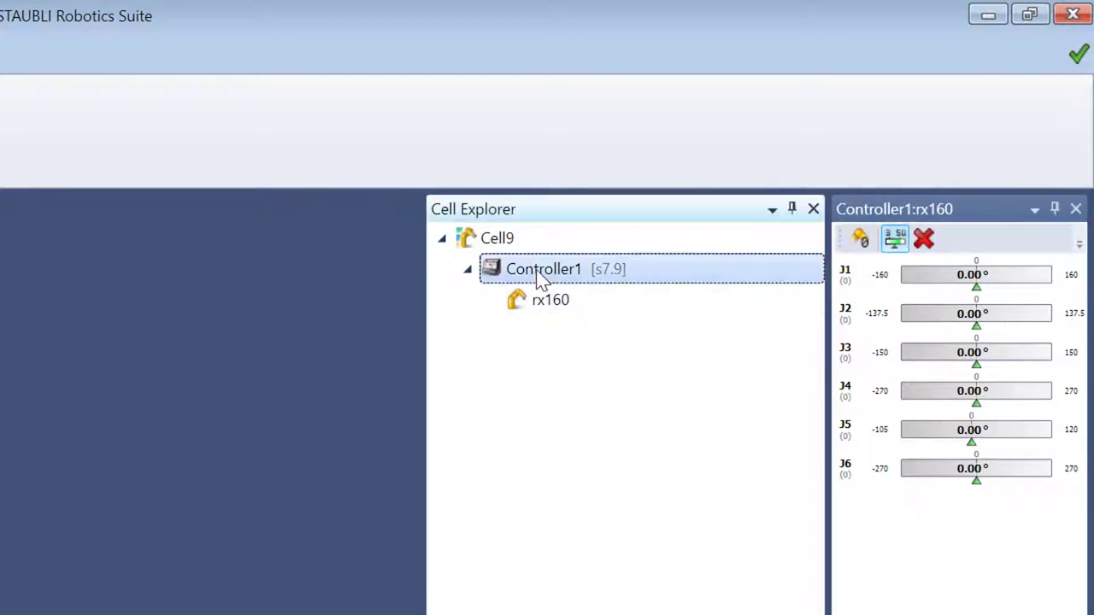
pyautogui.rightClick(540, 280)
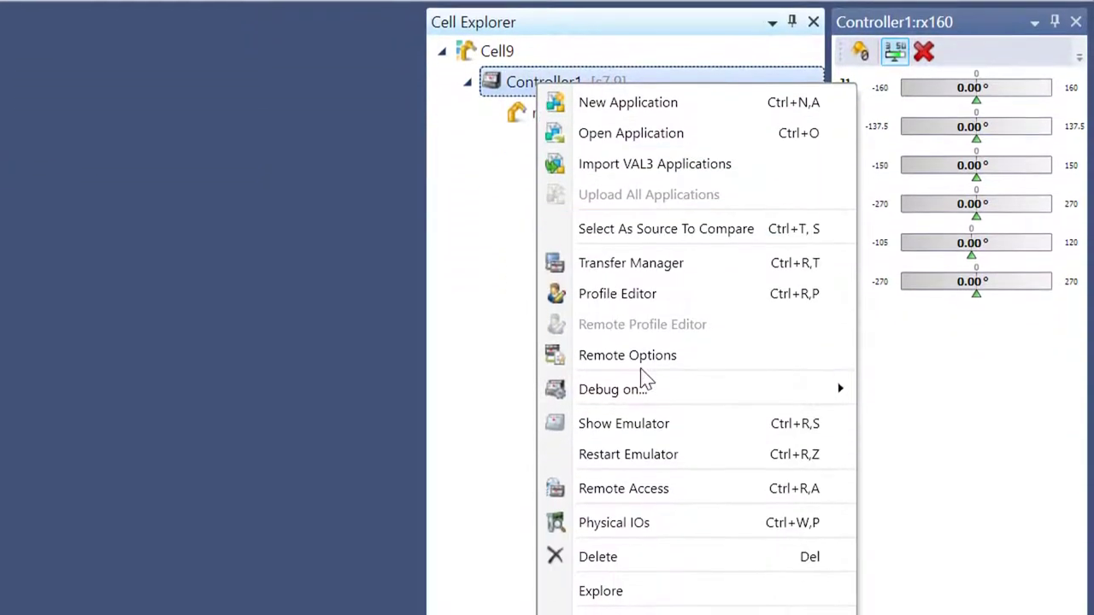
pyautogui.click(700, 419)
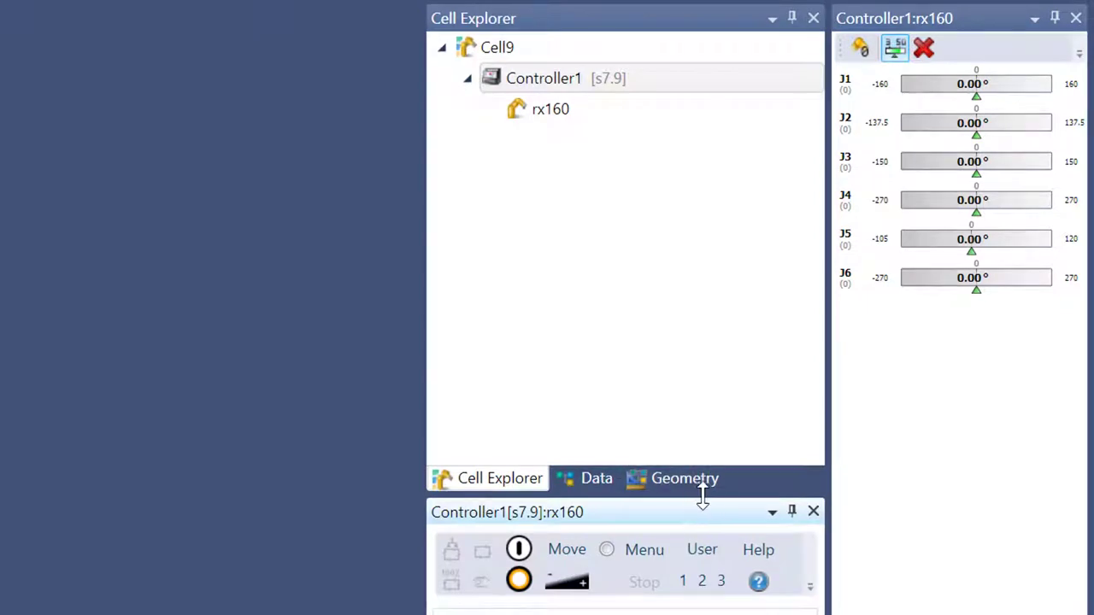
pyautogui.moveTo(706, 500); pyautogui.dragTo(689, 349)
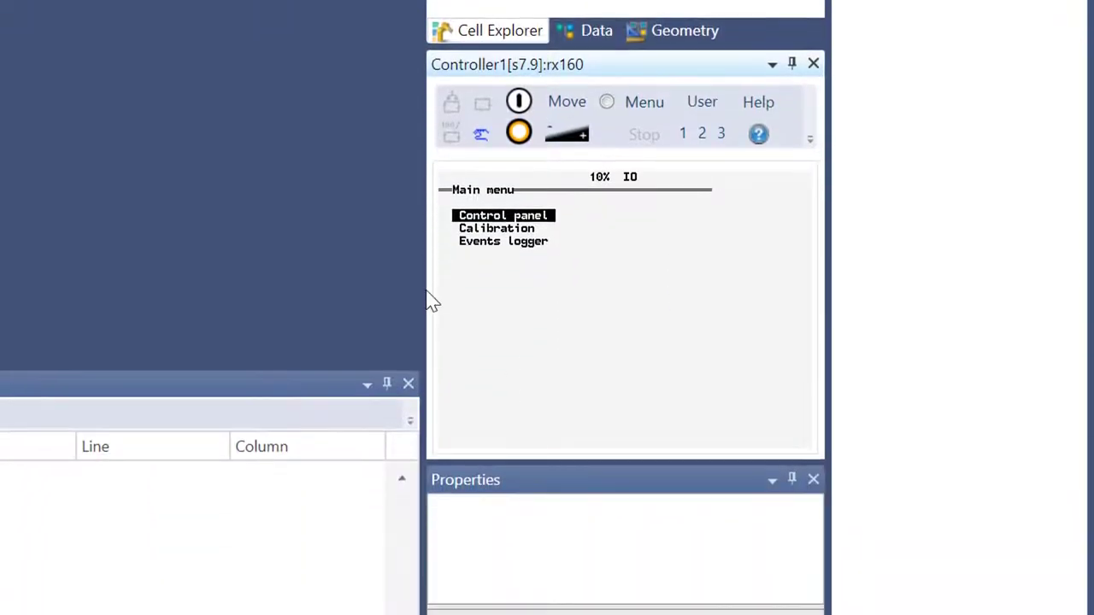
pyautogui.moveTo(428, 301); pyautogui.dragTo(298, 299)
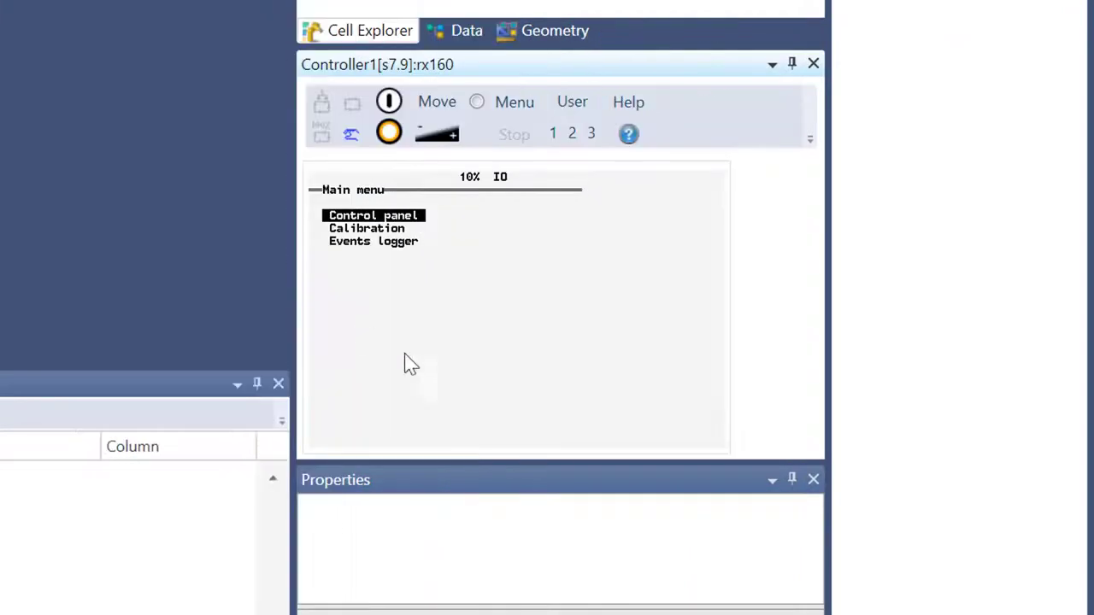
pyautogui.moveTo(533, 458); pyautogui.dragTo(545, 552)
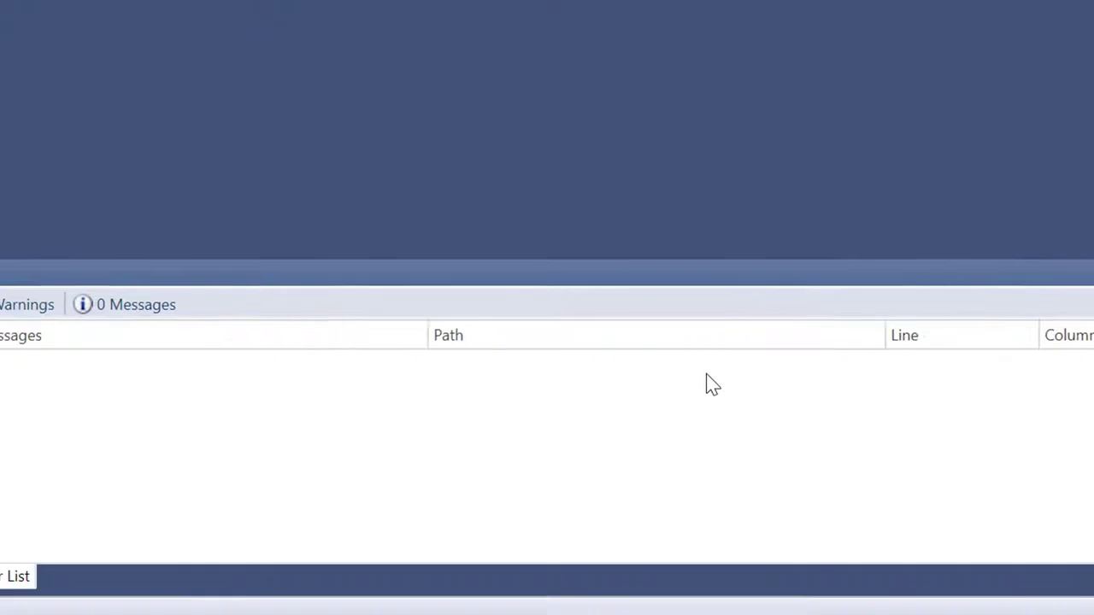
# Show the Emulator messages in the output and examine the line giving the emulator's IP address and ports.
pyautogui.click(61, 566)
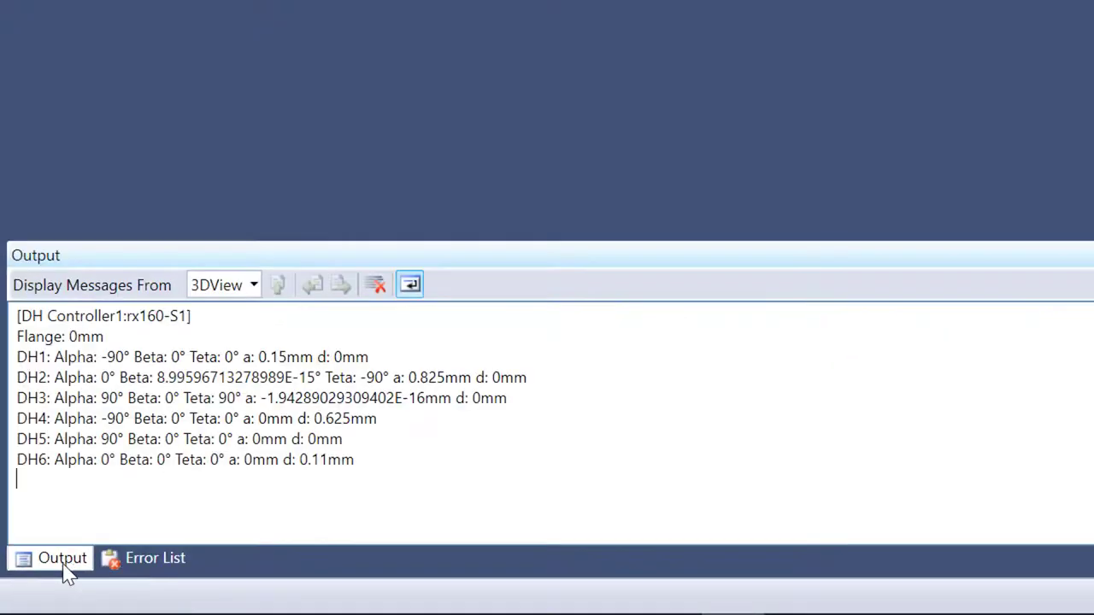
pyautogui.click(252, 289)
pyautogui.click(224, 365)
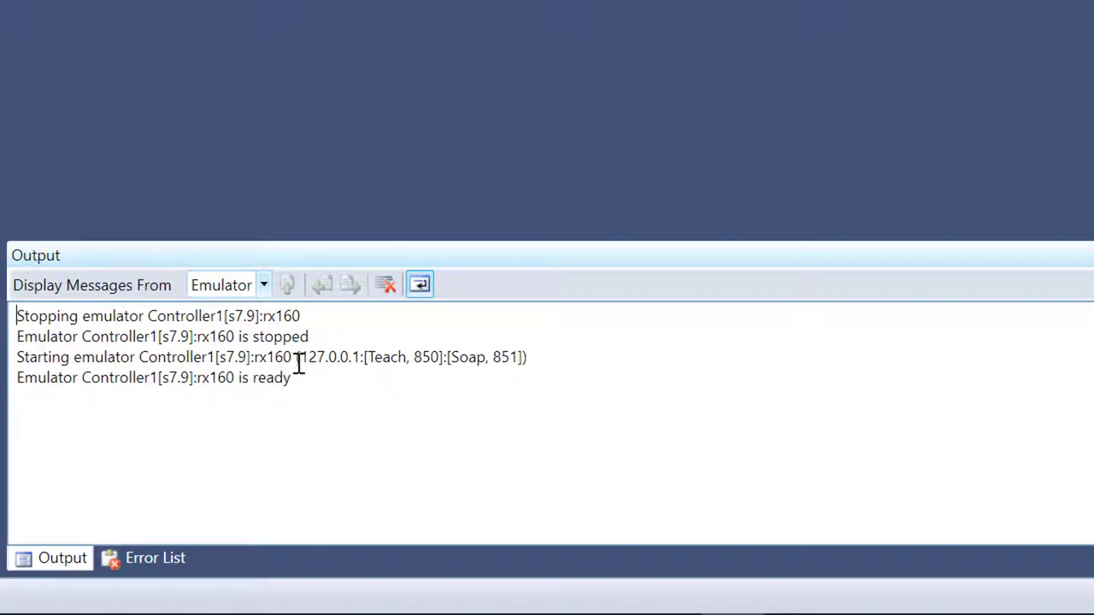
pyautogui.moveTo(299, 359); pyautogui.dragTo(363, 359)
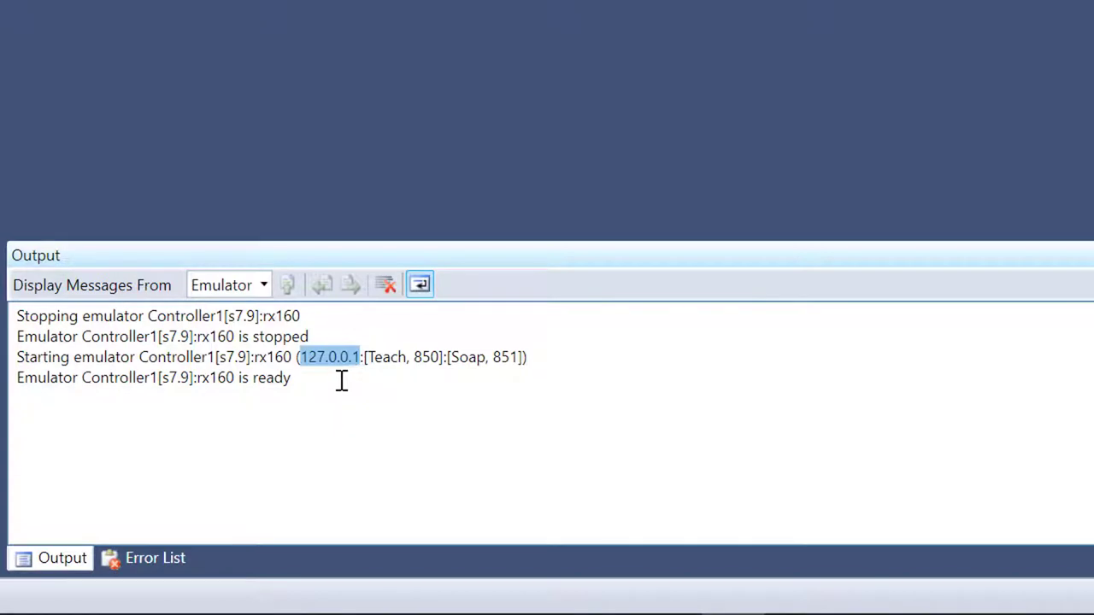
pyautogui.tripleClick(503, 359)
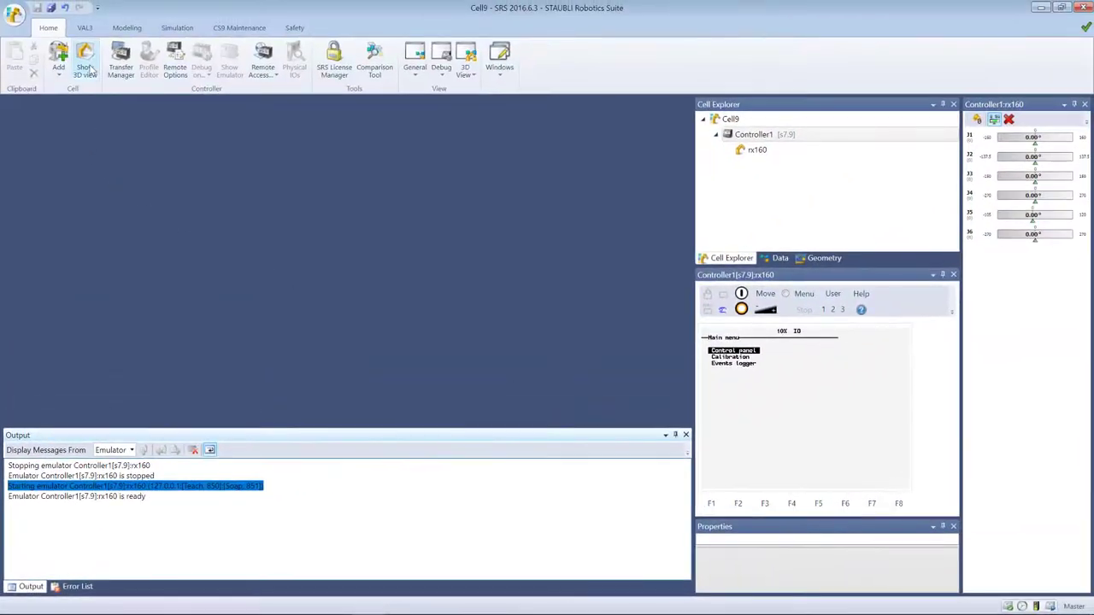
# Show the 3D view of the cell.
pyautogui.click(85, 64)
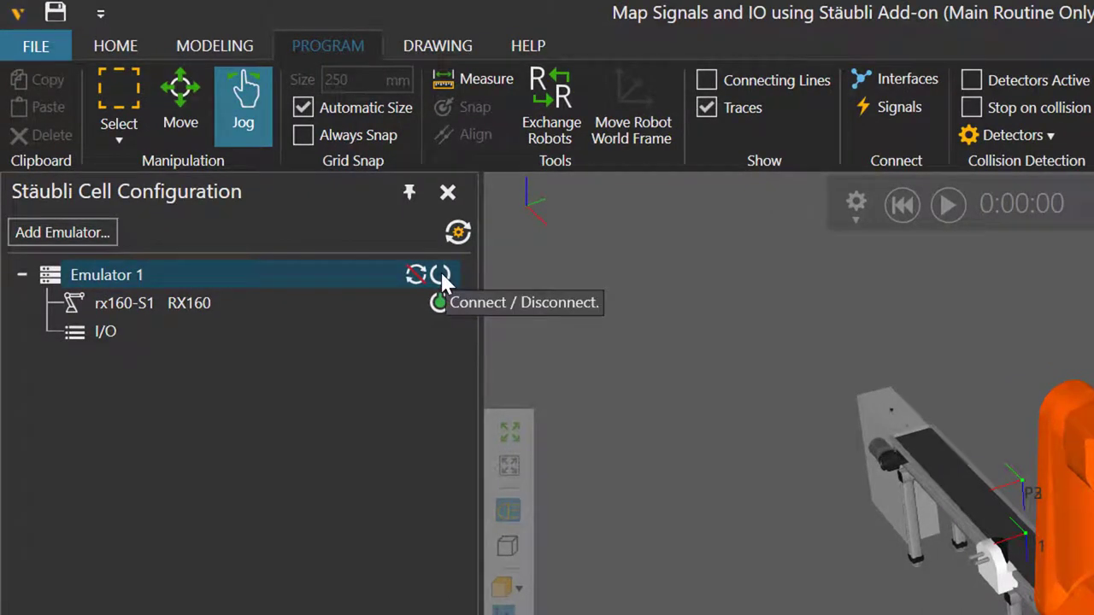
# In Visual Components, connect Emulator 1, then test and apply its target address 127.0.0.1 with port 851.
pyautogui.click(440, 275)
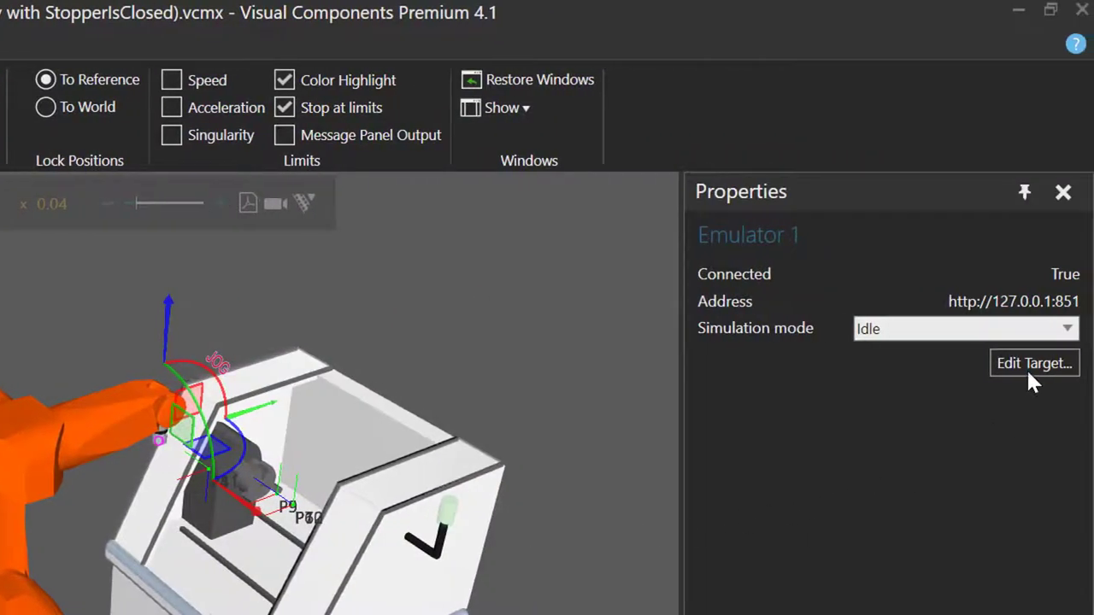
pyautogui.click(1025, 367)
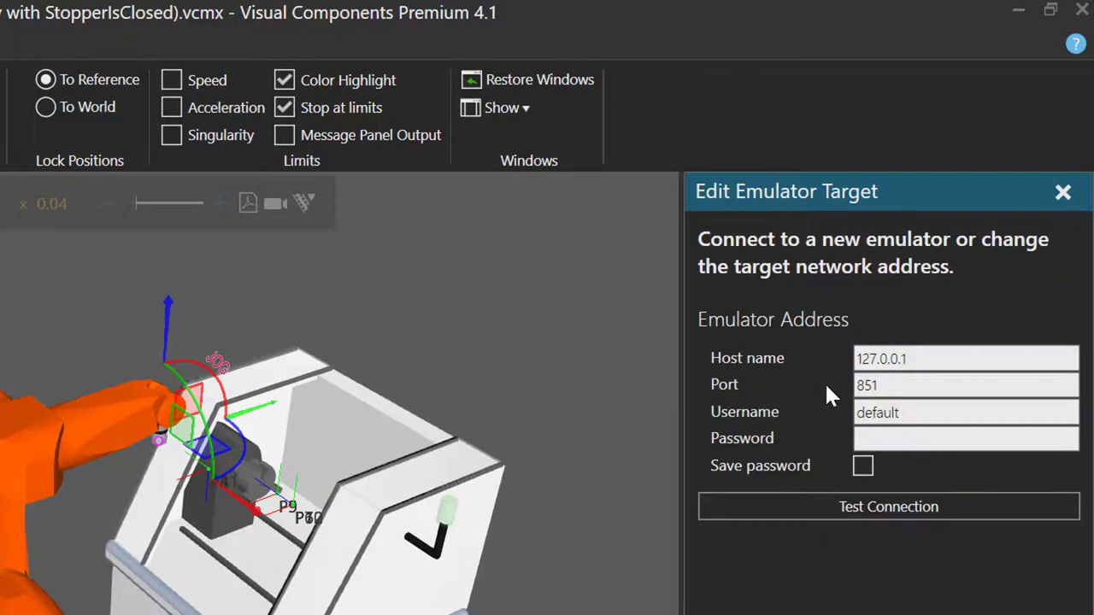
pyautogui.click(826, 507)
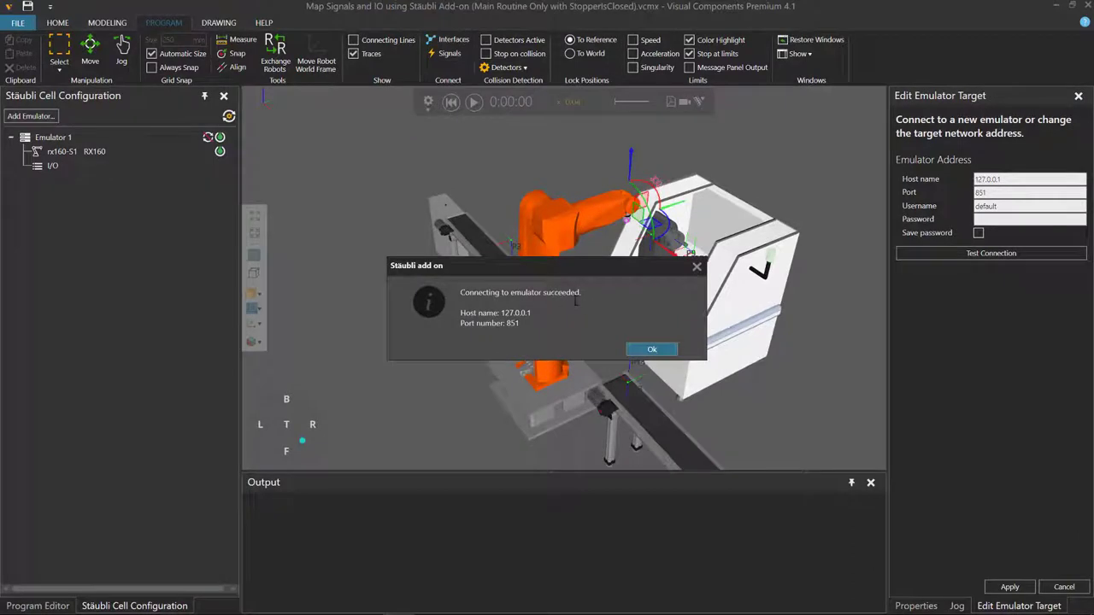
pyautogui.click(652, 348)
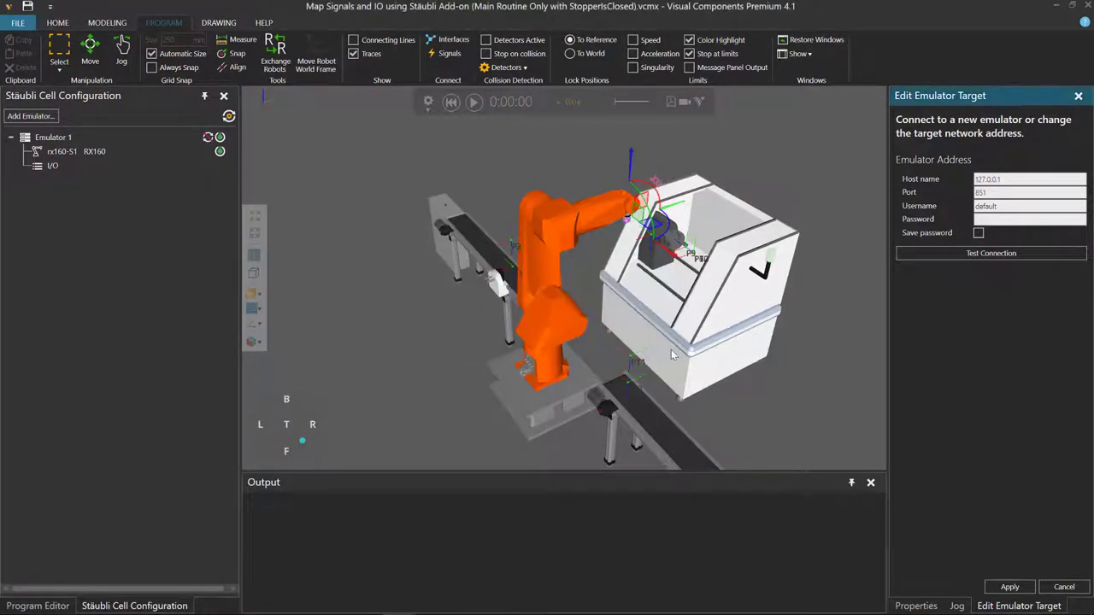
pyautogui.click(1015, 588)
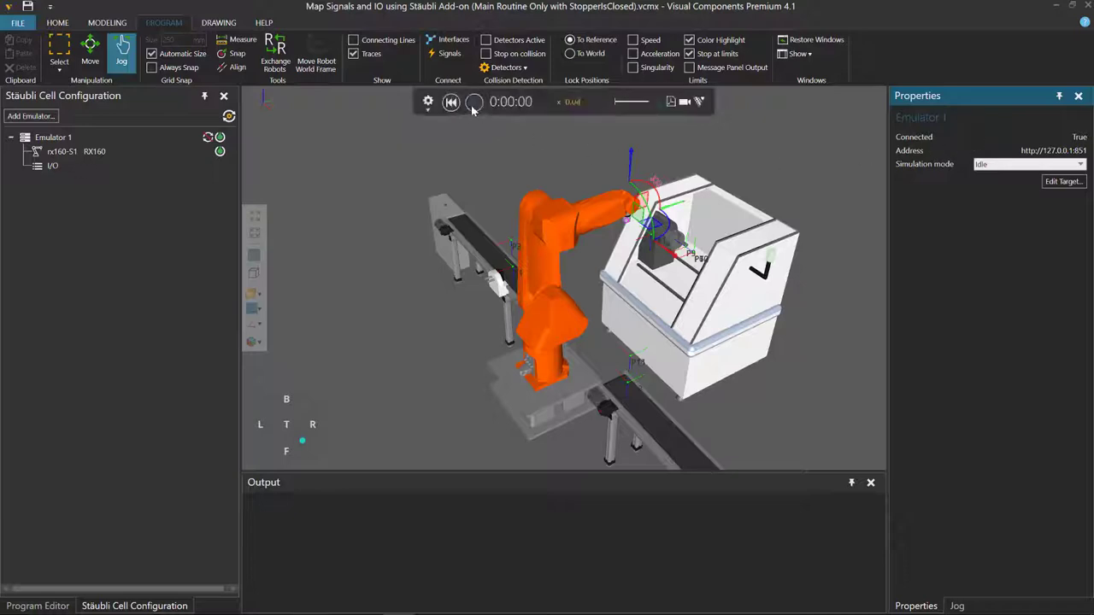
# Run the simulation in Idle mode and watch the robot work between the conveyors and the machine.
pyautogui.moveTo(383, 310); pyautogui.dragTo(434, 365, button='right')
pyautogui.scroll(3, 449, 372)
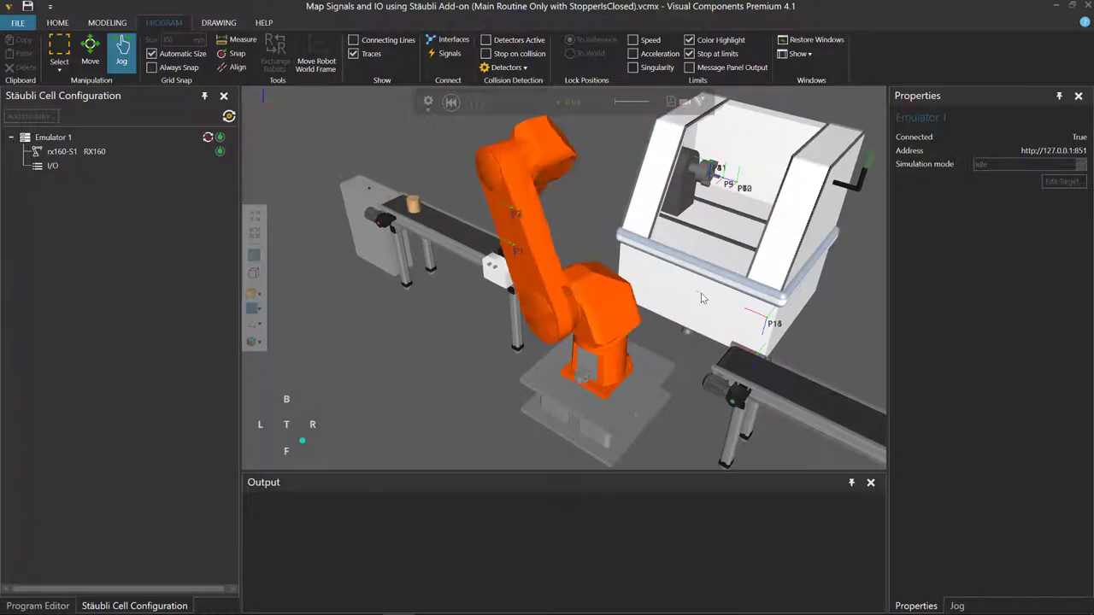
pyautogui.moveTo(420, 344); pyautogui.dragTo(438, 368, button='right')
pyautogui.scroll(-3, 438, 362)
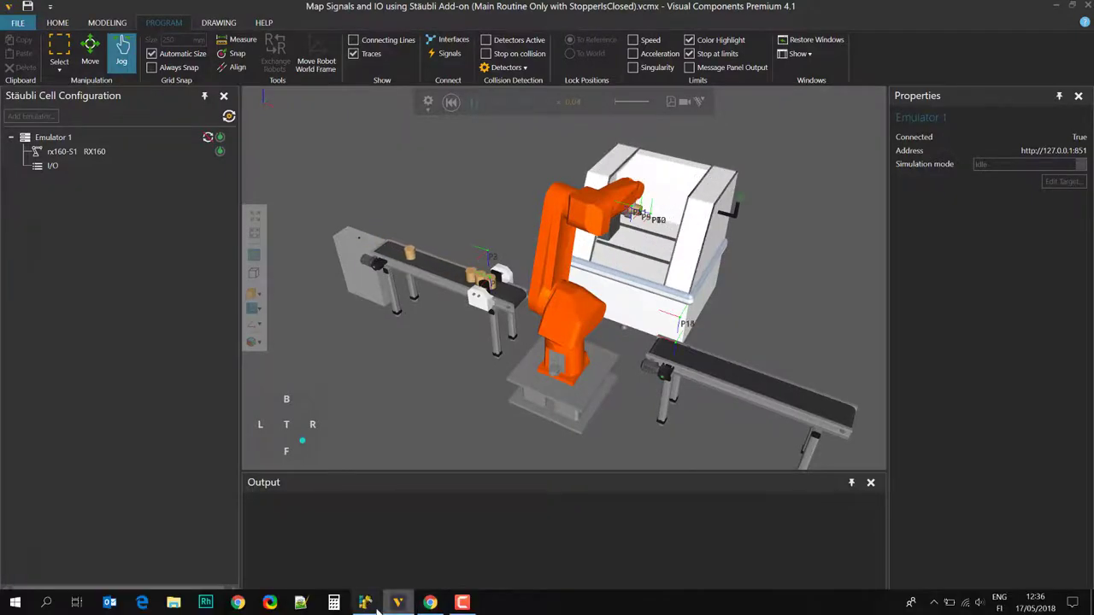
# Switch to Stäubli Robotics Suite and start its synchronised simulation of the cell.
pyautogui.click(429, 603)
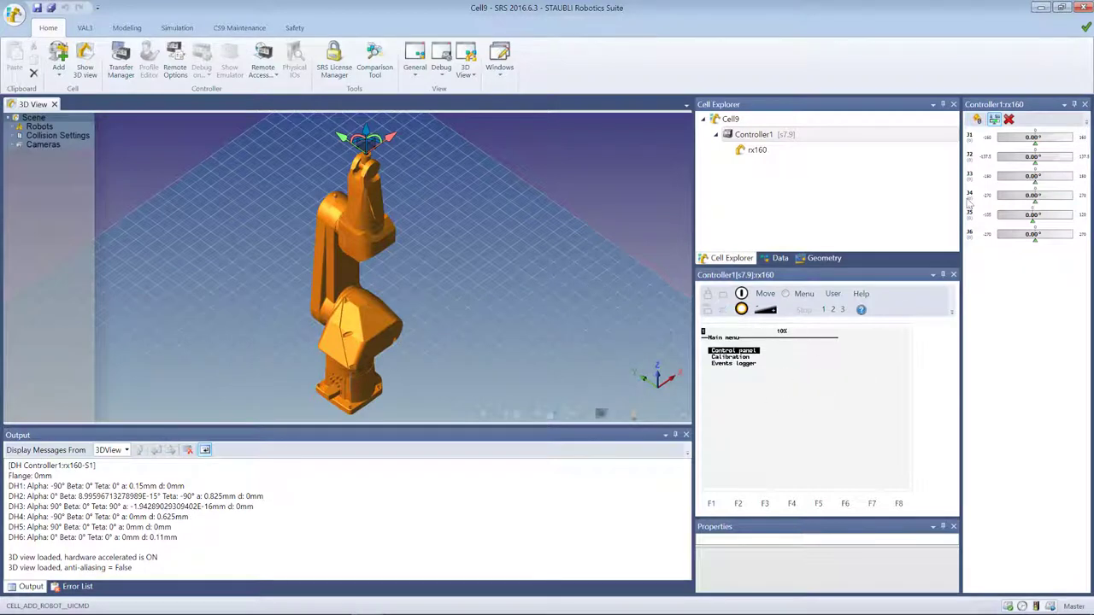
pyautogui.click(180, 28)
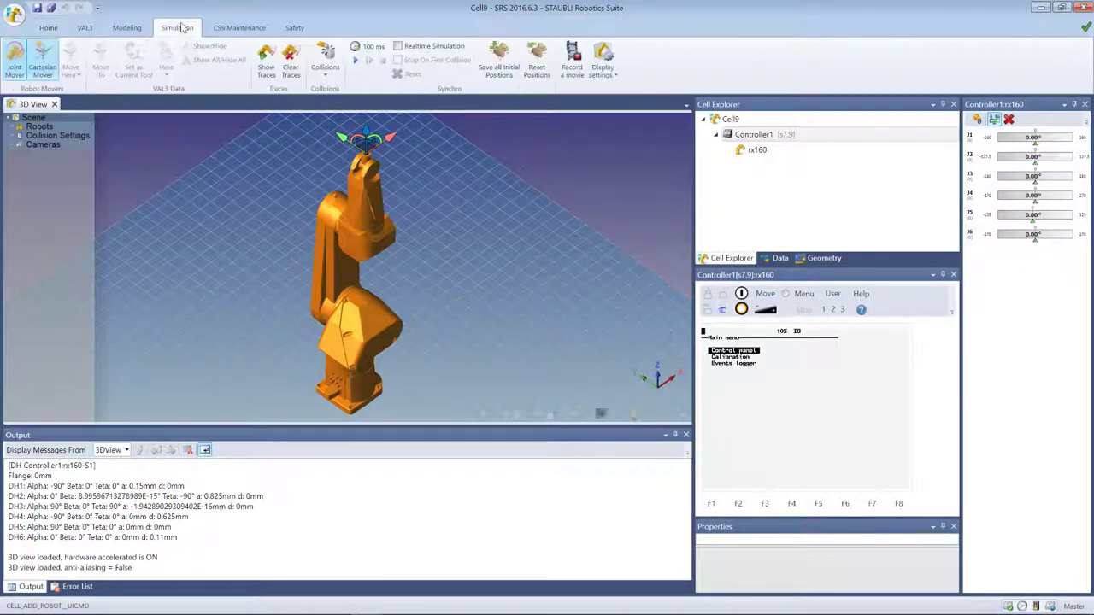
pyautogui.click(355, 60)
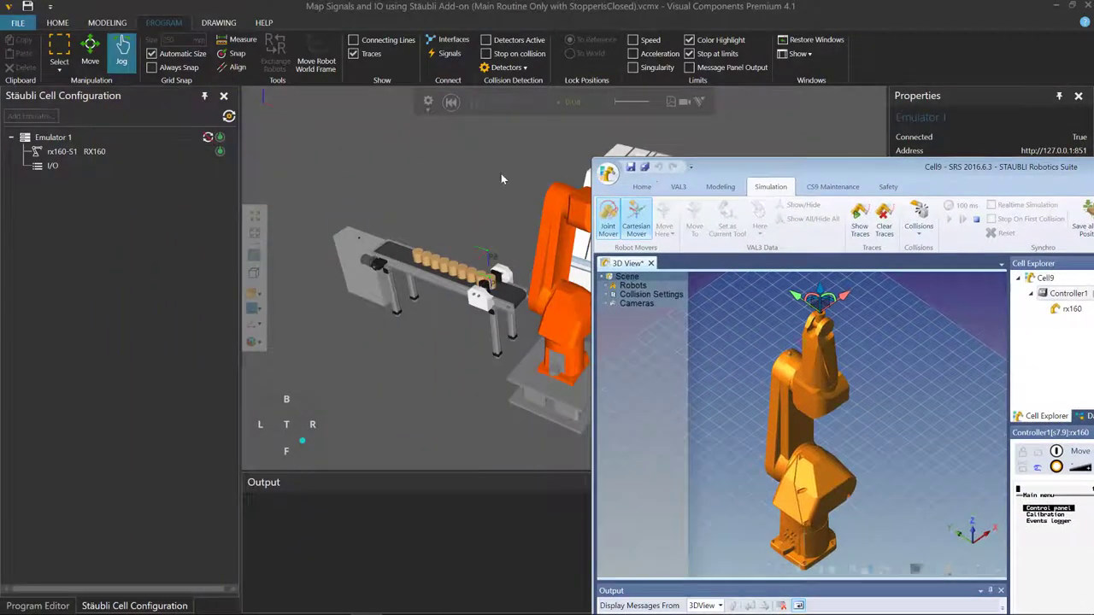
# Return to Visual Components, compare the two robots' motion and reset the simulation.
pyautogui.moveTo(501, 173); pyautogui.dragTo(414, 188, button='right')
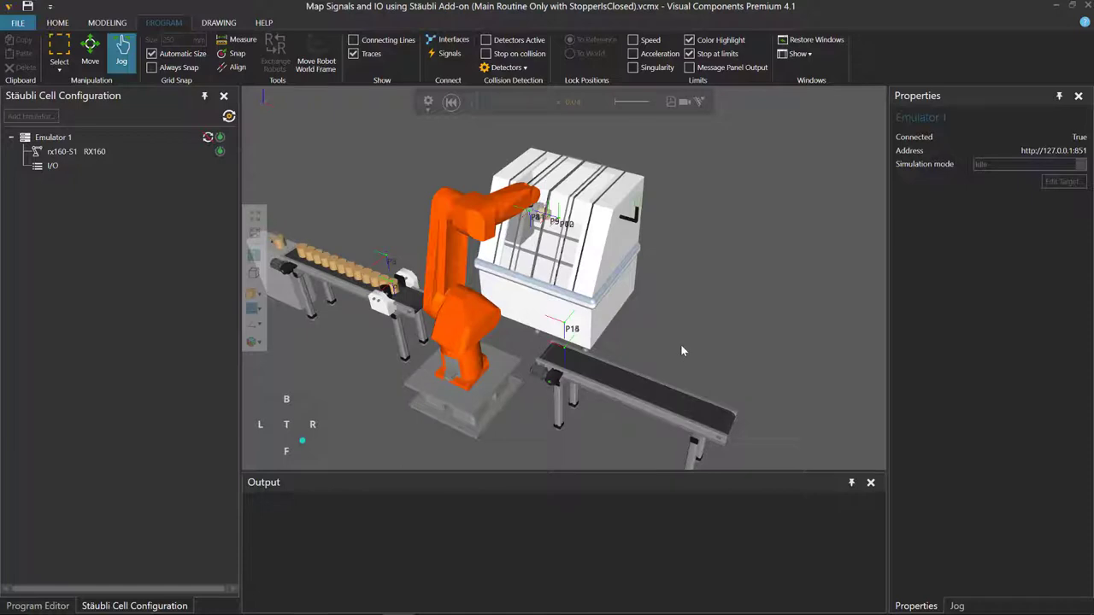
pyautogui.click(453, 104)
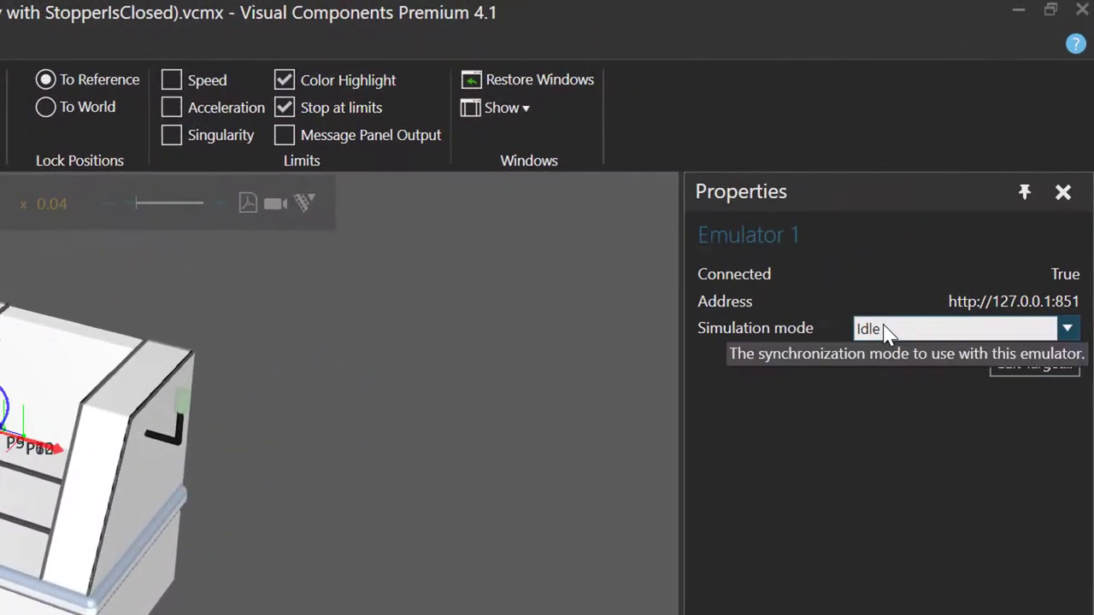
# Set Emulator 1's simulation mode to Jogging.
pyautogui.click(989, 164)
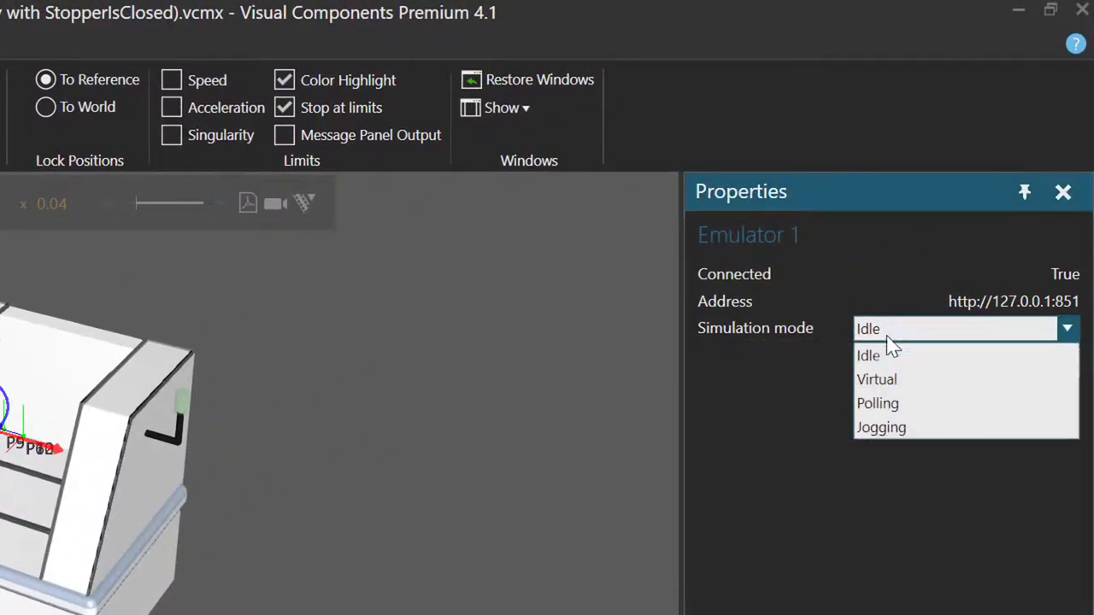
pyautogui.click(920, 427)
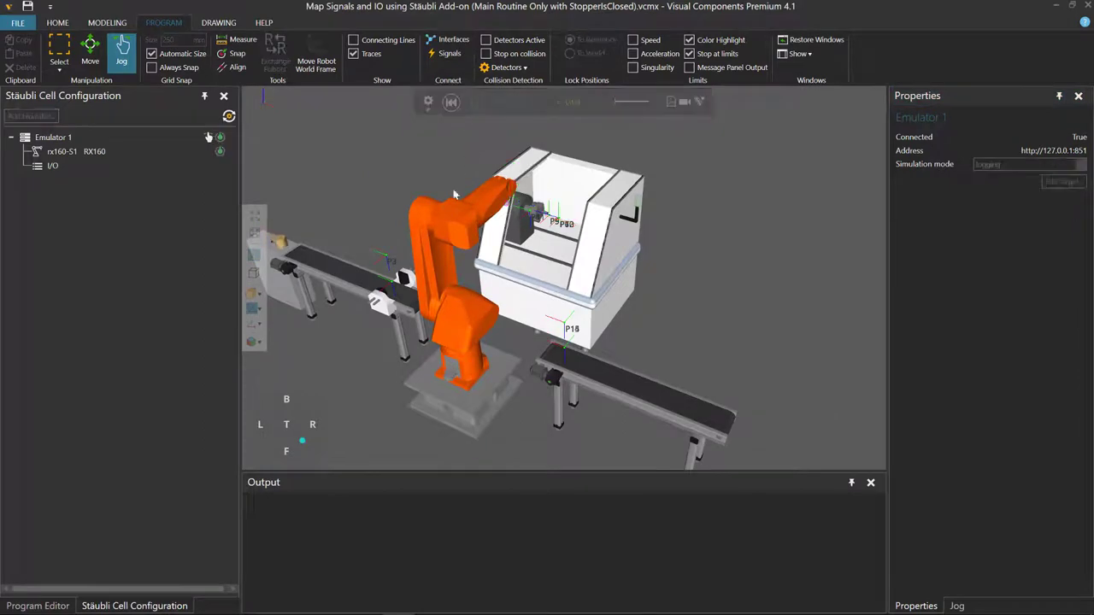
# Switch to Stäubli Robotics Suite to compare both robots' motion in Jogging mode, and reset the simulation in Visual Components.
pyautogui.moveTo(333, 612)
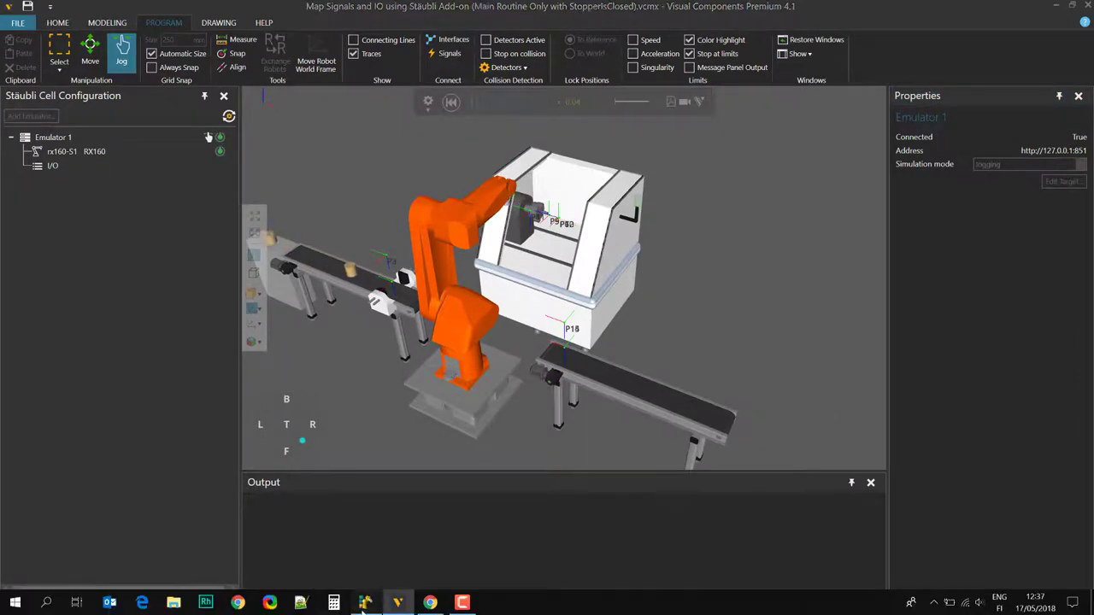
pyautogui.click(365, 605)
pyautogui.moveTo(859, 162); pyautogui.dragTo(860, 88)
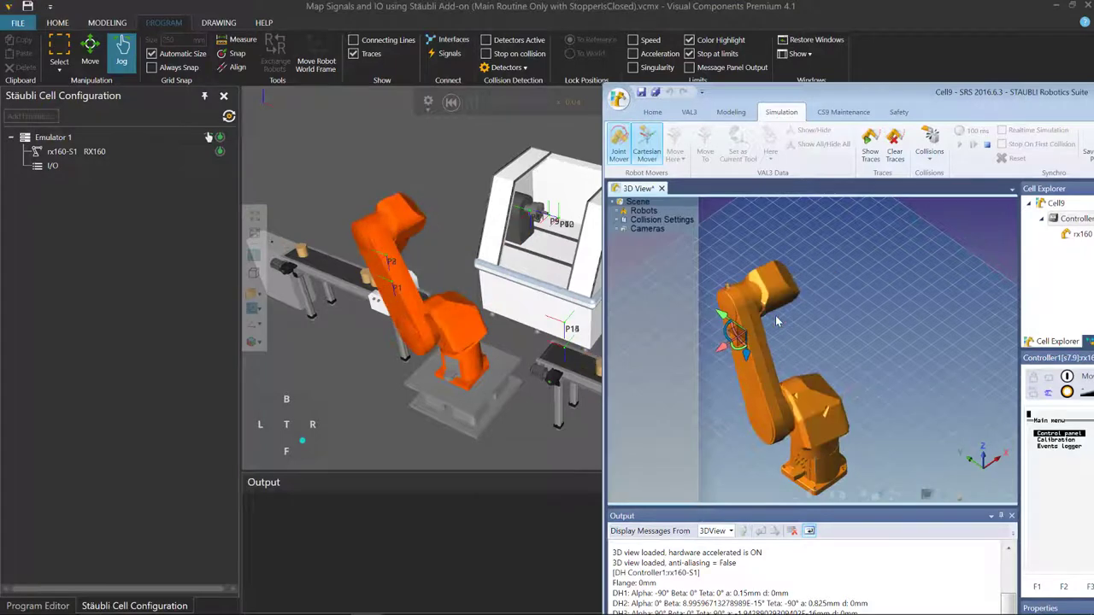
pyautogui.click(453, 103)
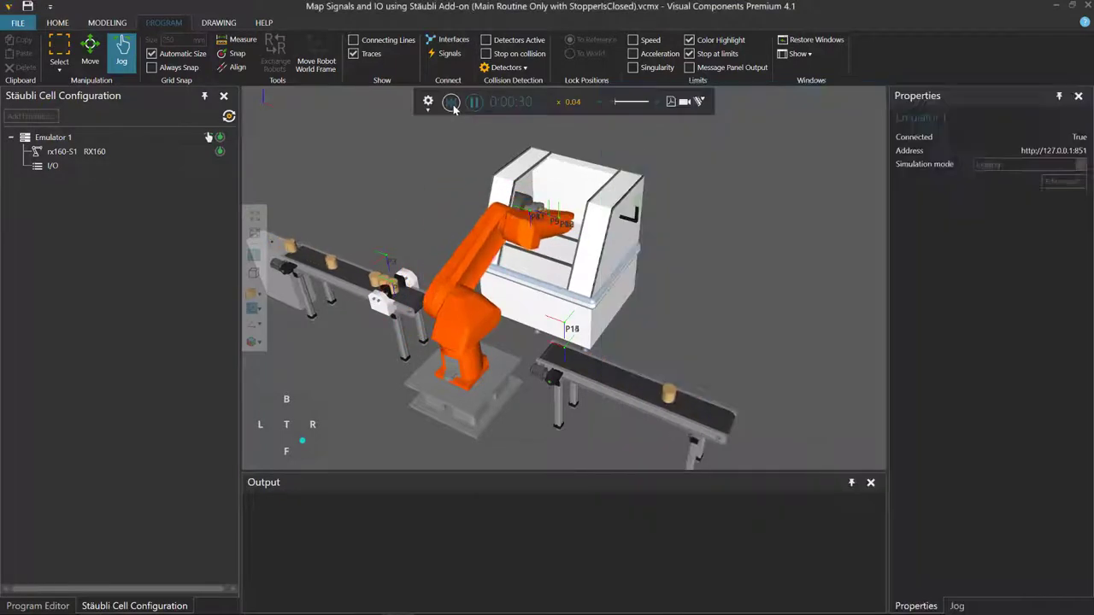
pyautogui.click(452, 102)
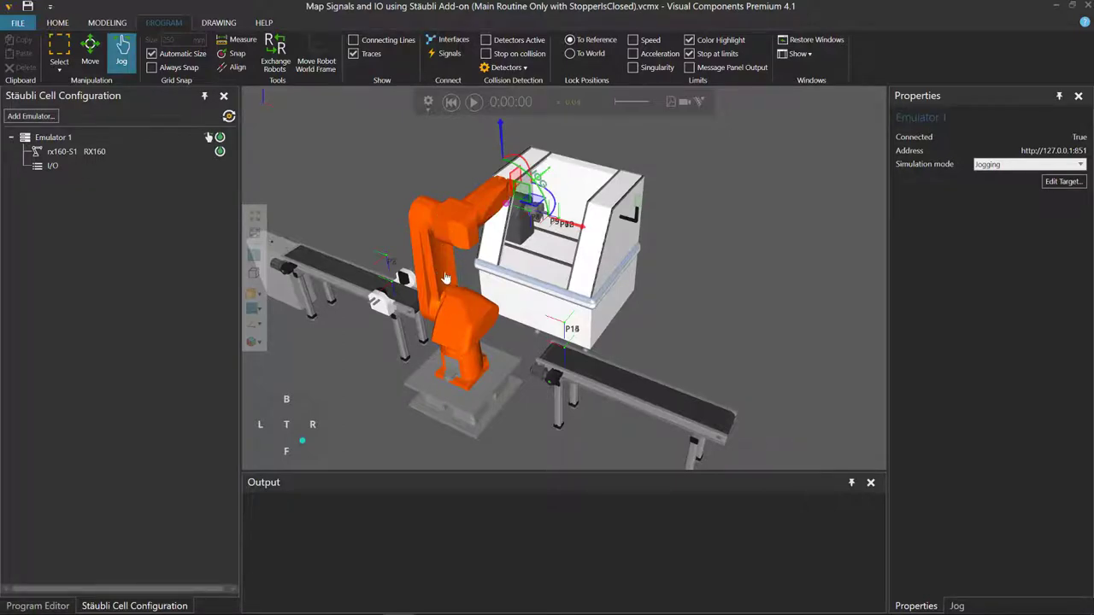
# View the Change Connected Robot options for controller robot rx160-S1 and cancel without changing the mapping.
pyautogui.click(70, 151)
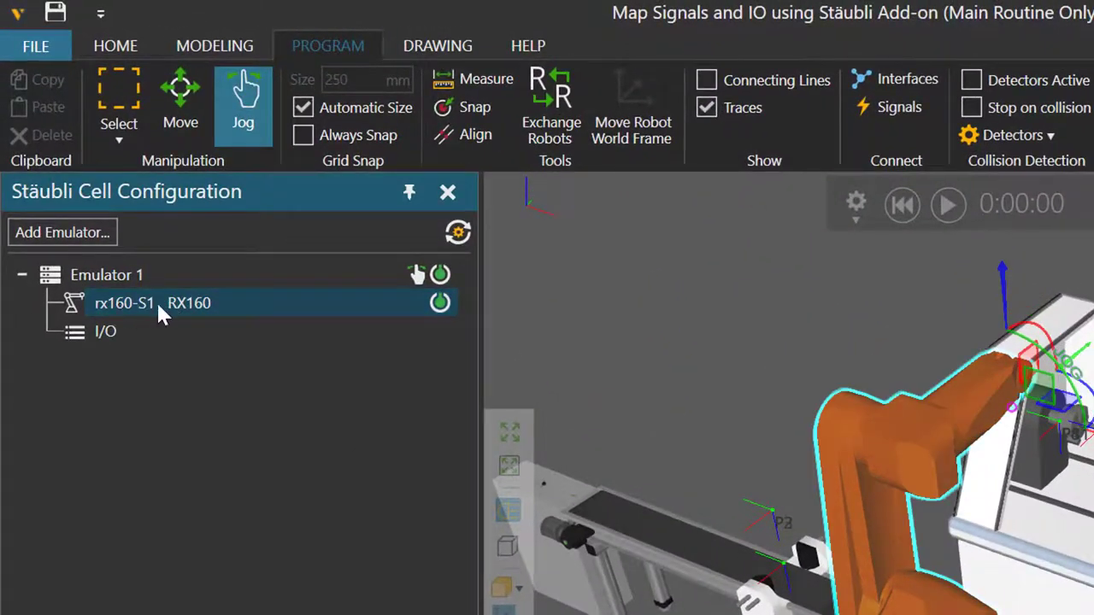
pyautogui.rightClick(139, 307)
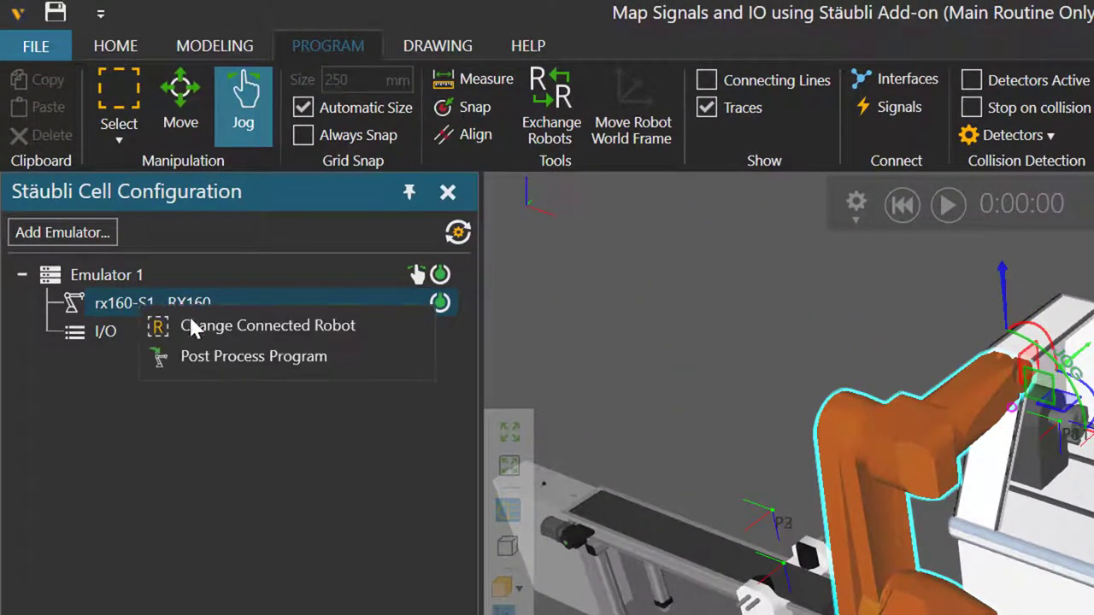
pyautogui.click(384, 326)
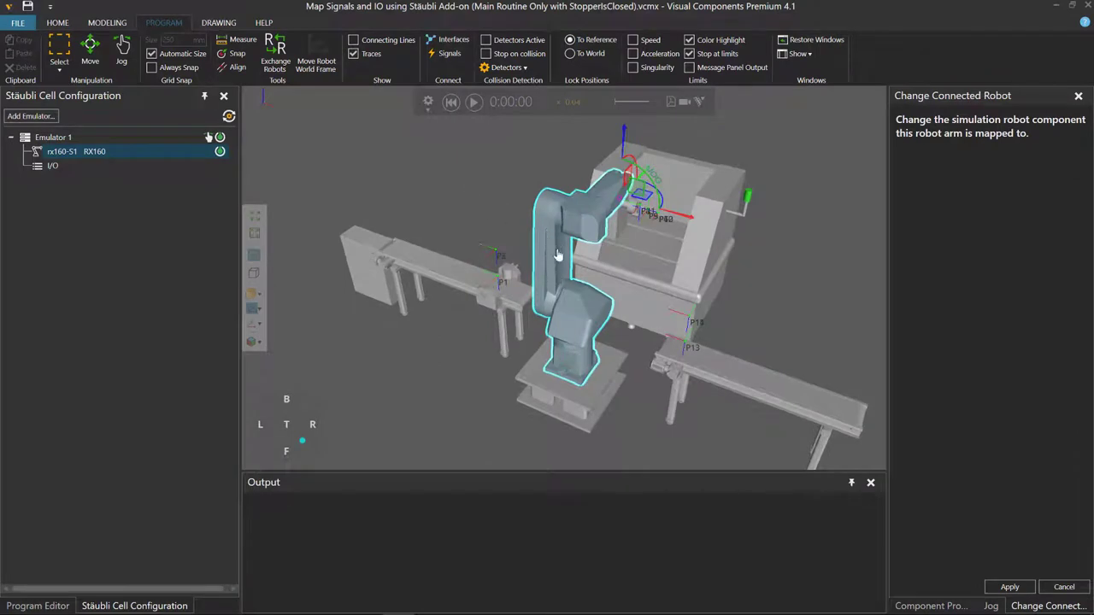
pyautogui.click(1064, 588)
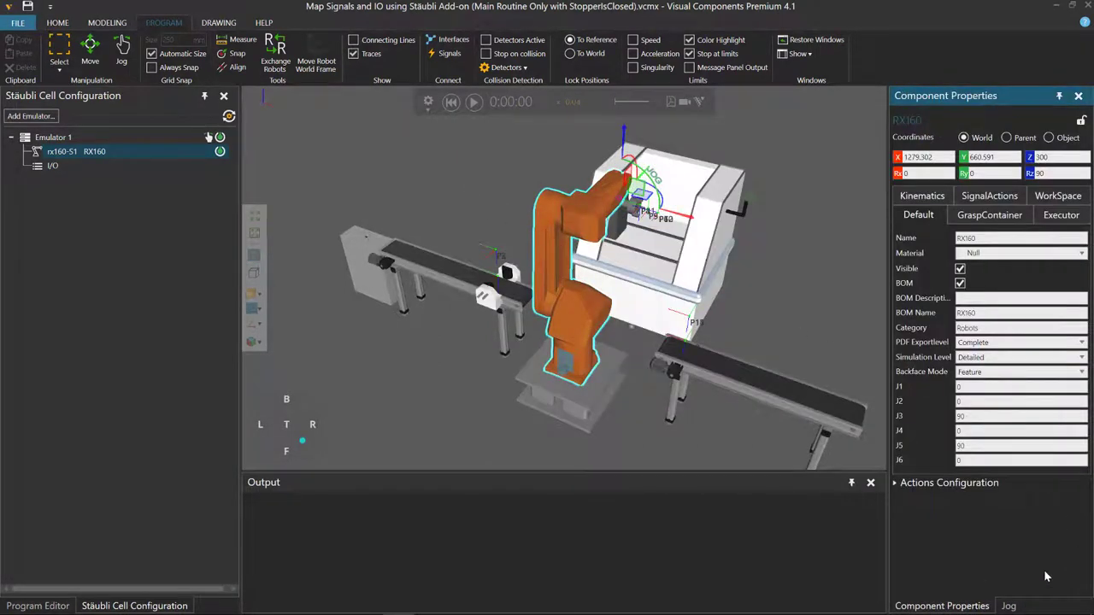
# Disconnect controller robot rx160-S1 while leaving Emulator 1 connected, and run the simulation.
pyautogui.rightClick(131, 153)
pyautogui.press('Escape')
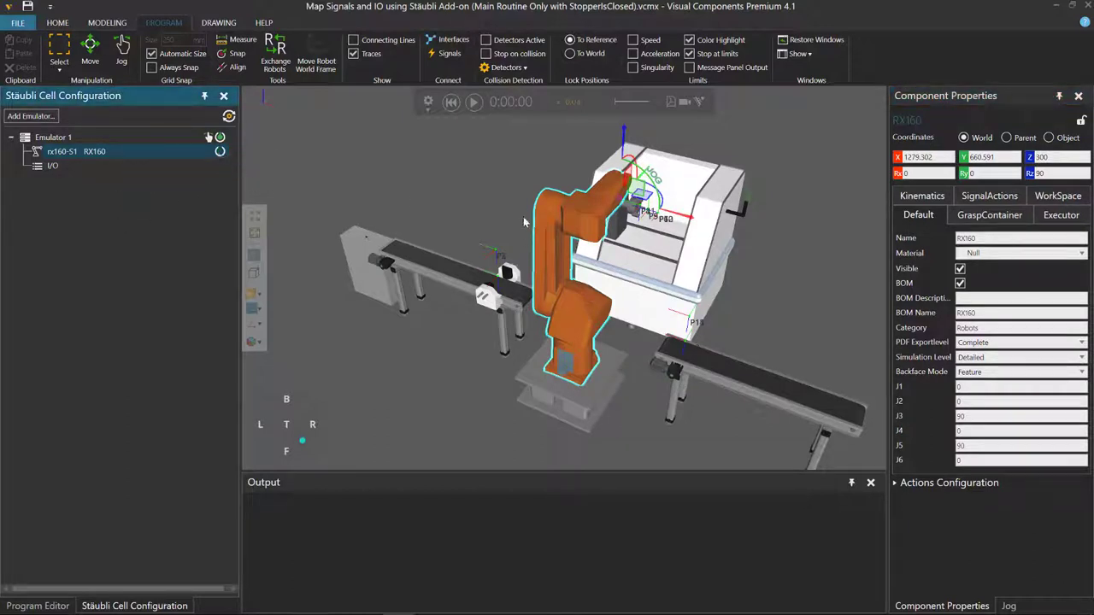
pyautogui.click(472, 102)
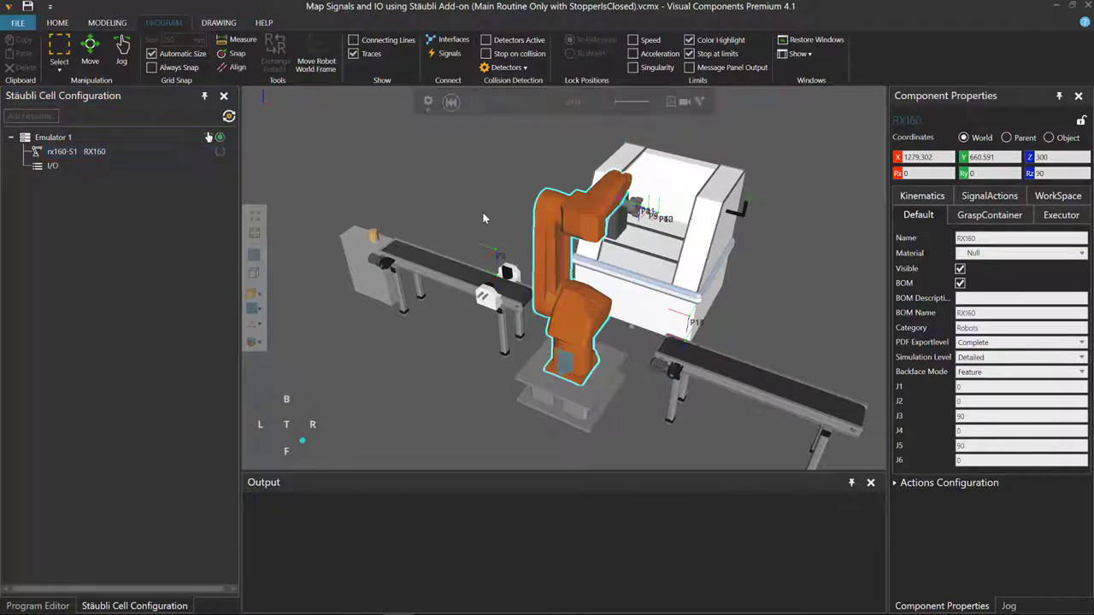
pyautogui.moveTo(482, 211); pyautogui.dragTo(473, 253, button='right')
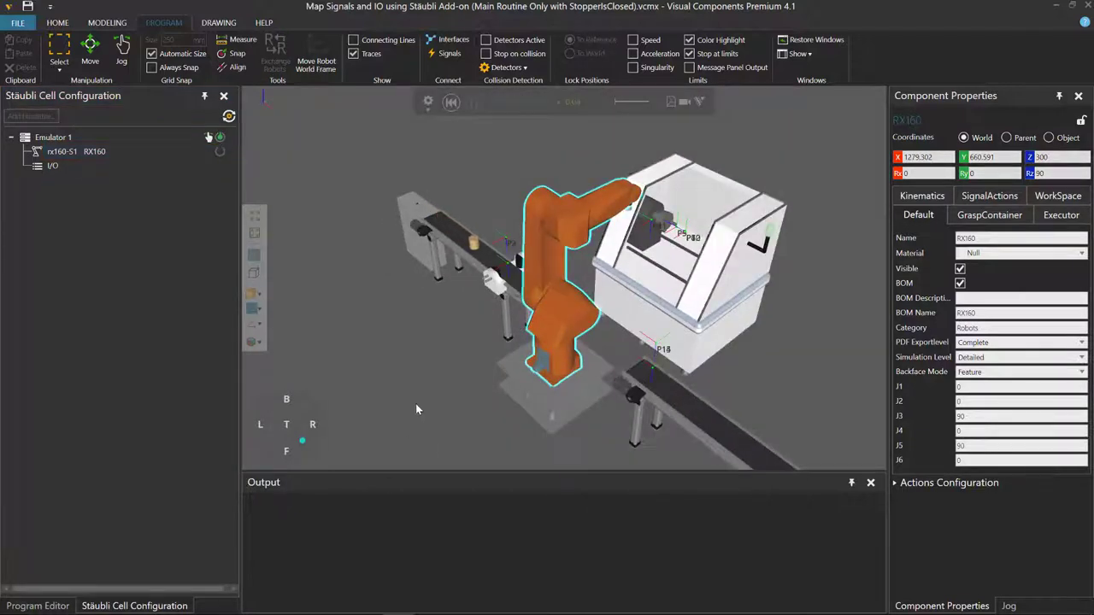
pyautogui.moveTo(415, 405); pyautogui.dragTo(428, 401, button='right')
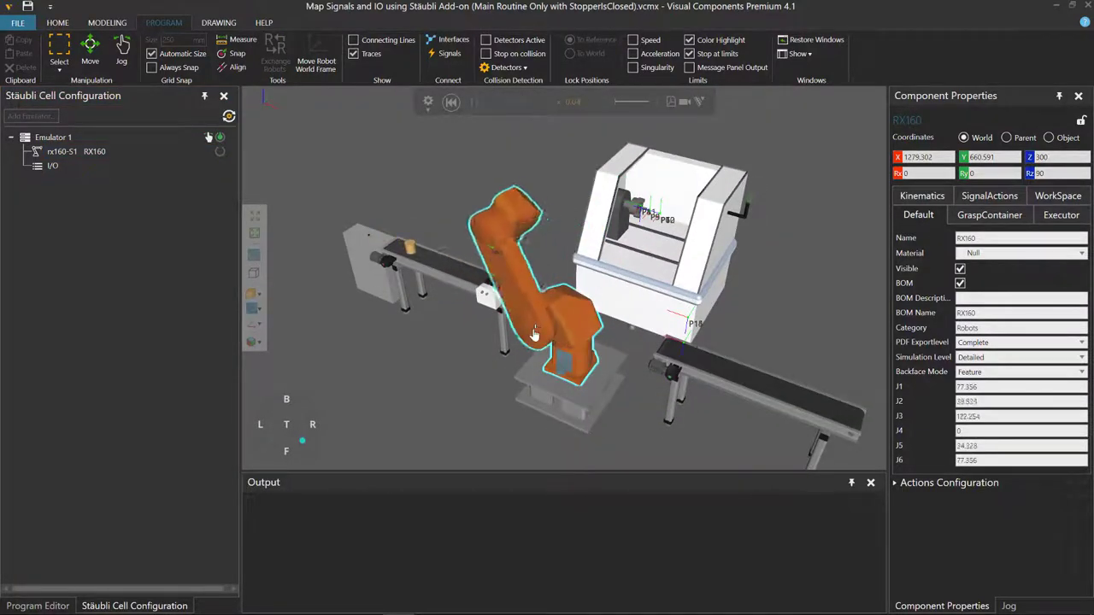
# Switch to Stäubli Robotics Suite and check whether its robot follows the simulation while rx160-S1 is disconnected.
pyautogui.click(366, 606)
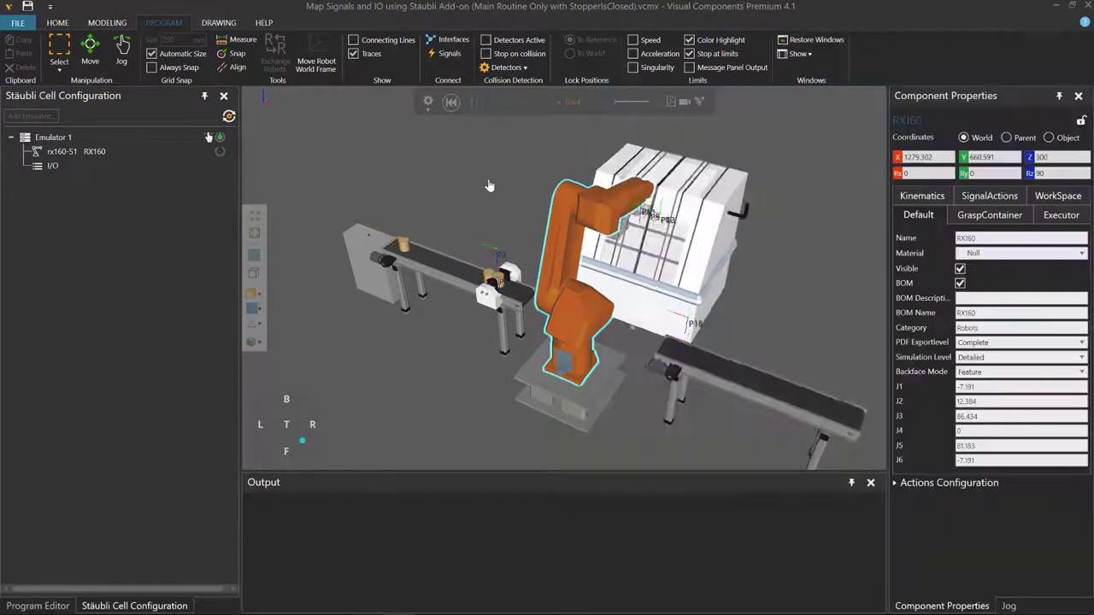
pyautogui.click(397, 242)
pyautogui.moveTo(397, 242); pyautogui.dragTo(403, 197, button='right')
pyautogui.moveTo(461, 608)
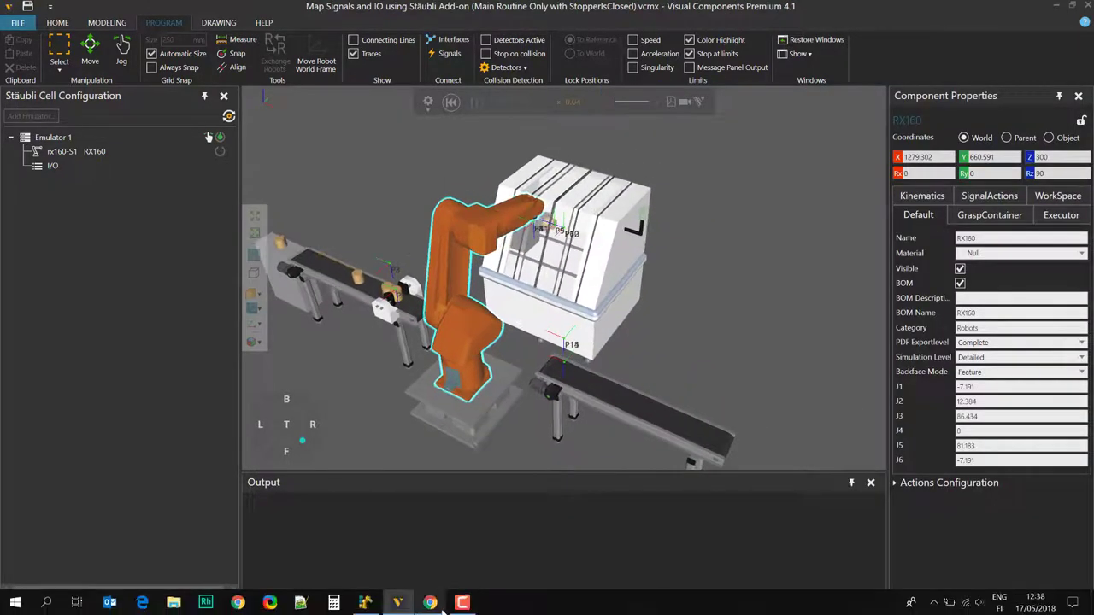
pyautogui.click(366, 603)
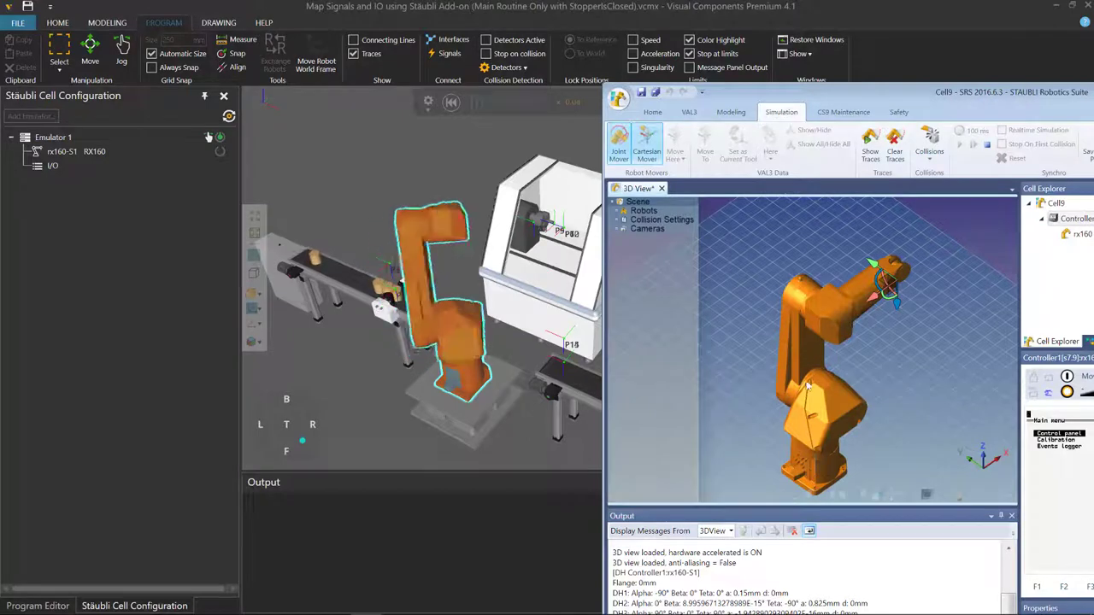
# Clear the simulation robot mapped to rx160-S1 using Change Connected Robot and apply the change.
pyautogui.click(84, 153)
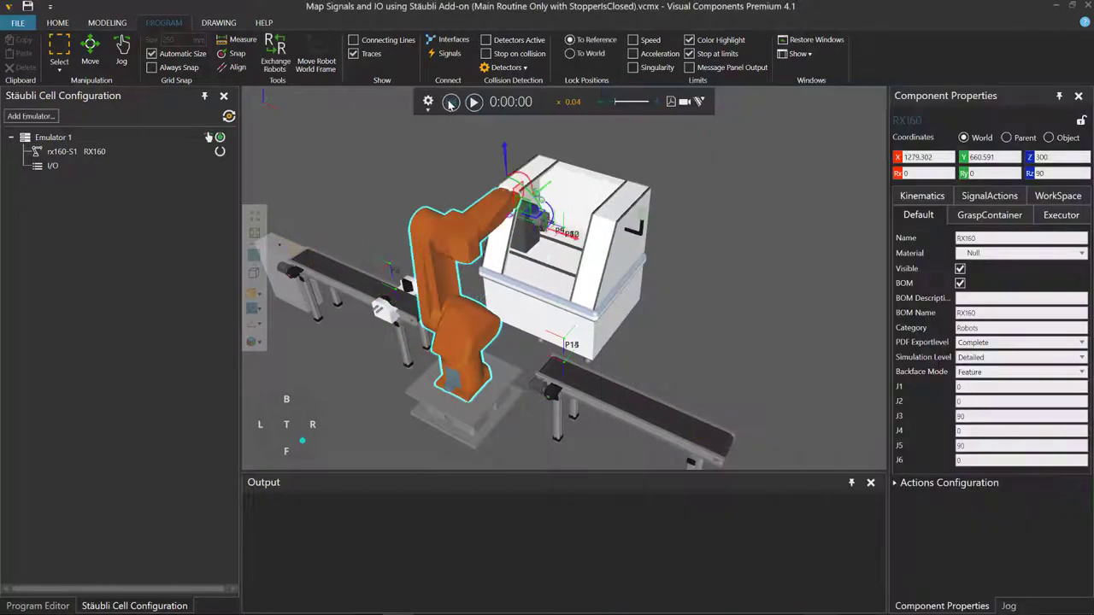
pyautogui.rightClick(68, 156)
pyautogui.click(105, 164)
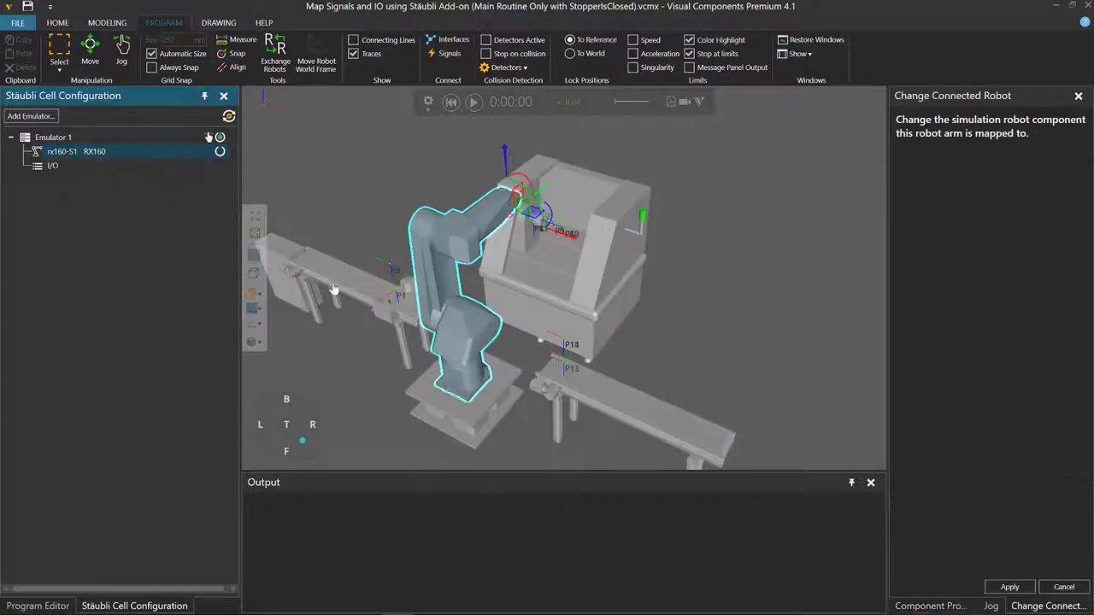
pyautogui.click(689, 338)
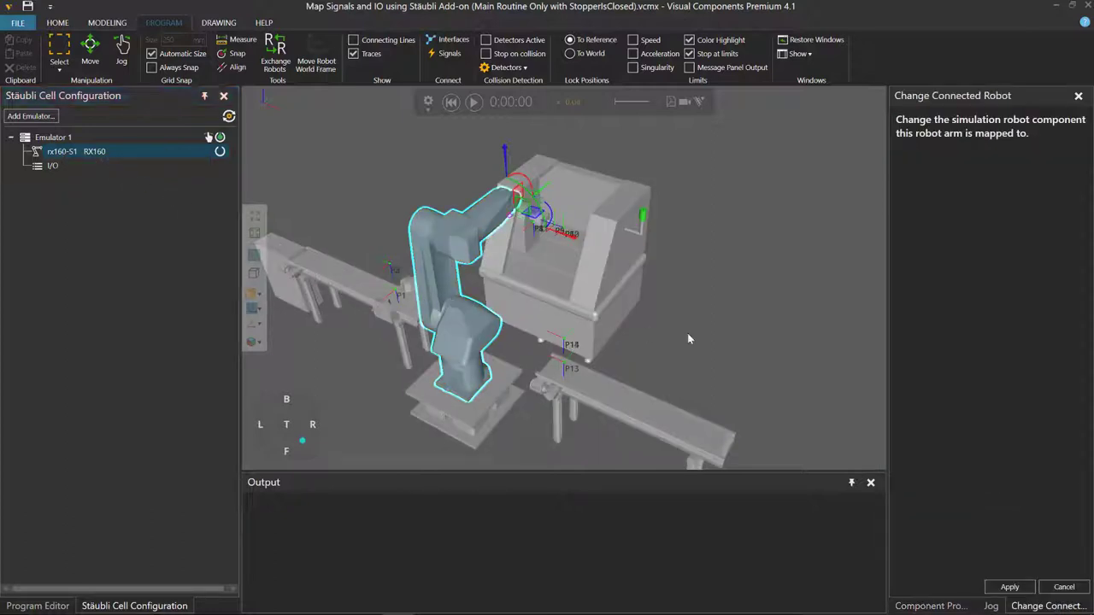
pyautogui.click(1011, 588)
pyautogui.click(597, 363)
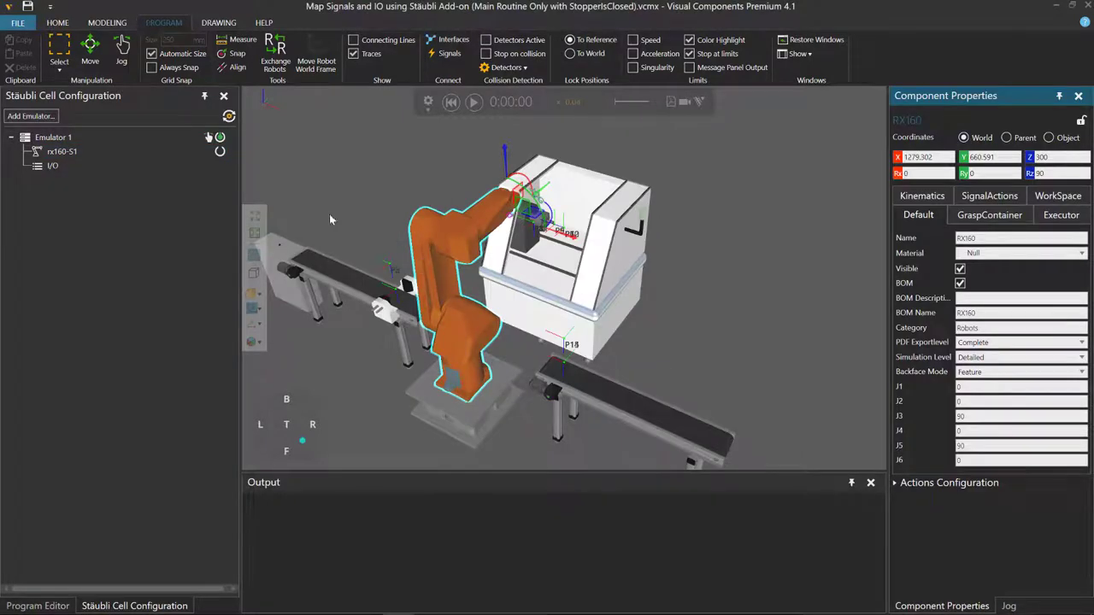
# Map controller robot rx160-S1 to the RX160 robot component in the layout and apply the mapping.
pyautogui.click(69, 152)
pyautogui.moveTo(73, 154)
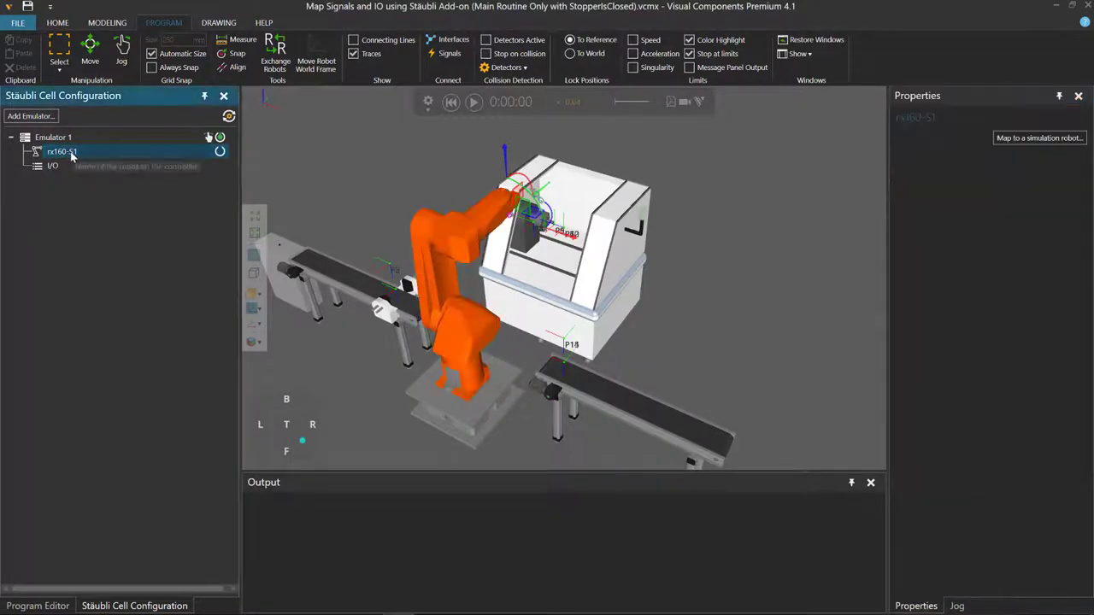
pyautogui.click(111, 163)
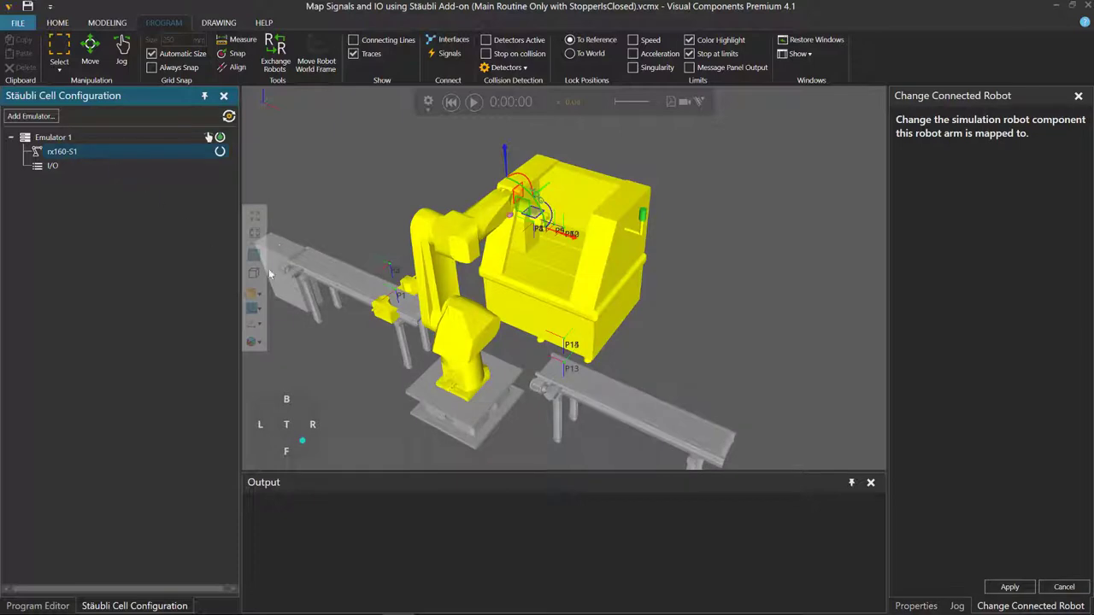
pyautogui.scroll(3, 389, 239)
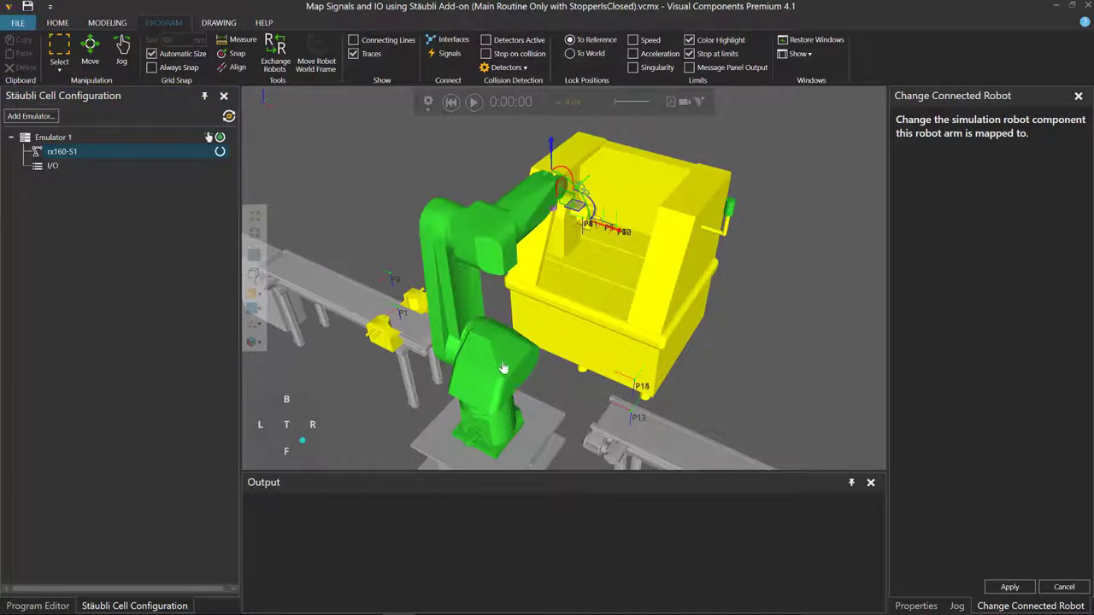
pyautogui.click(1012, 587)
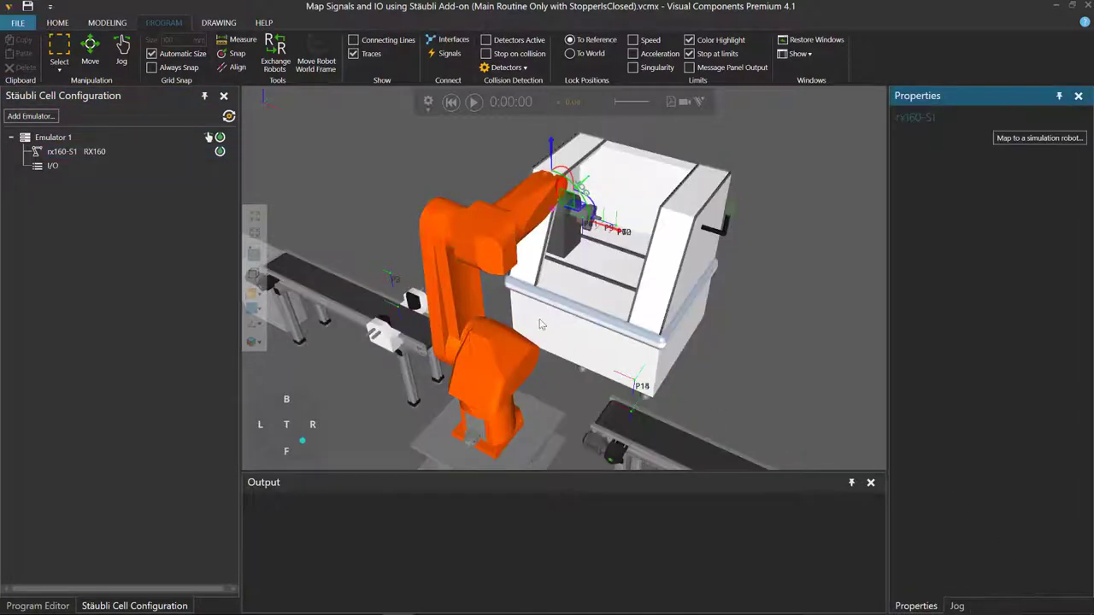
# Run the simulation with the remapped robot, compare its motion in Stäubli Robotics Suite, and reset it.
pyautogui.click(474, 103)
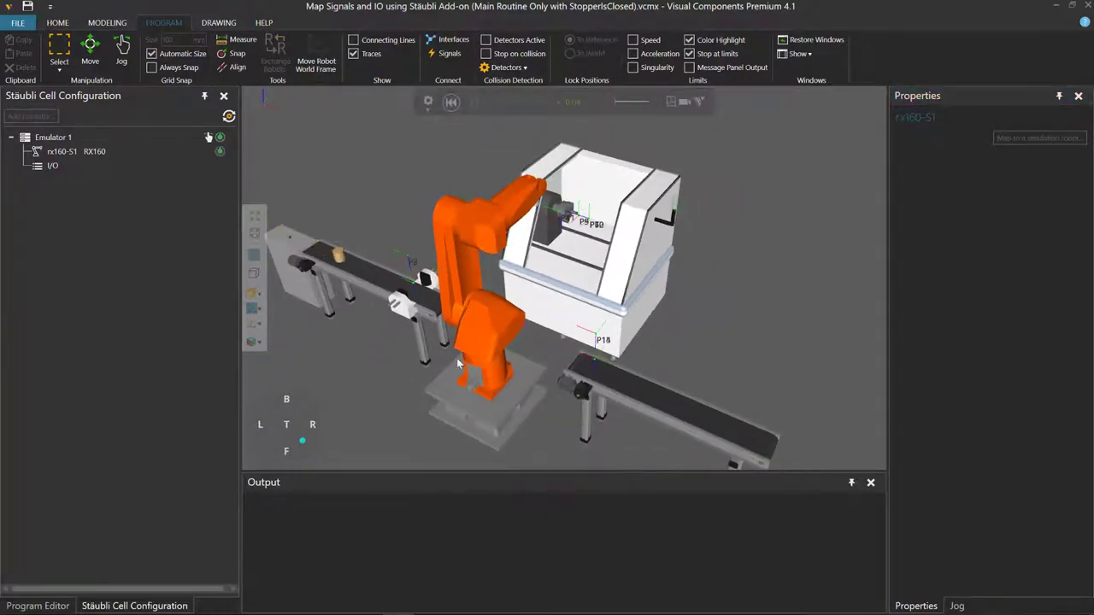
pyautogui.click(366, 604)
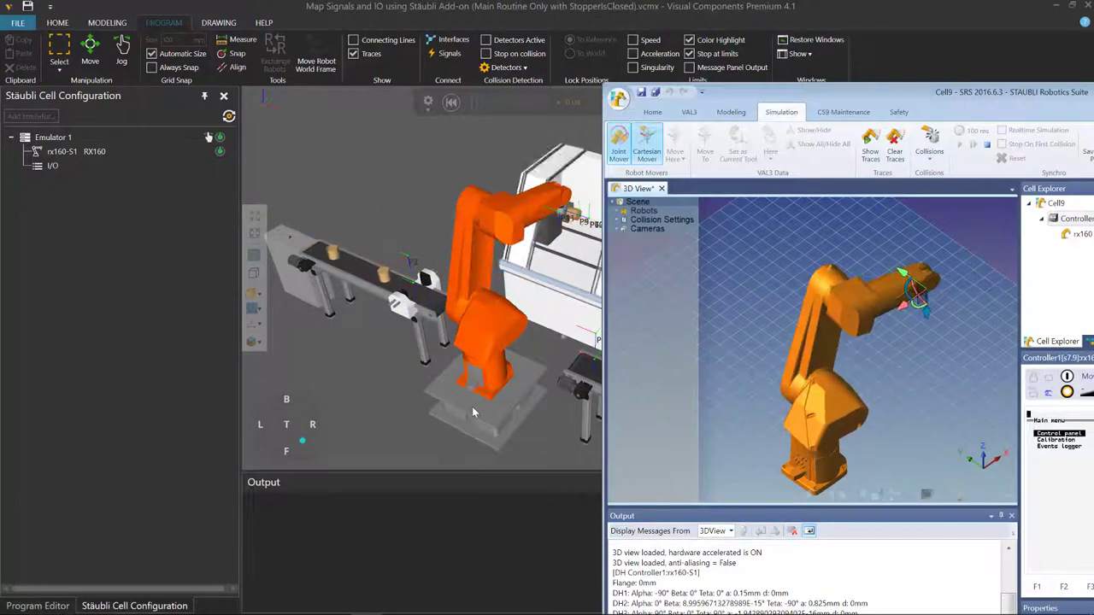
pyautogui.click(448, 108)
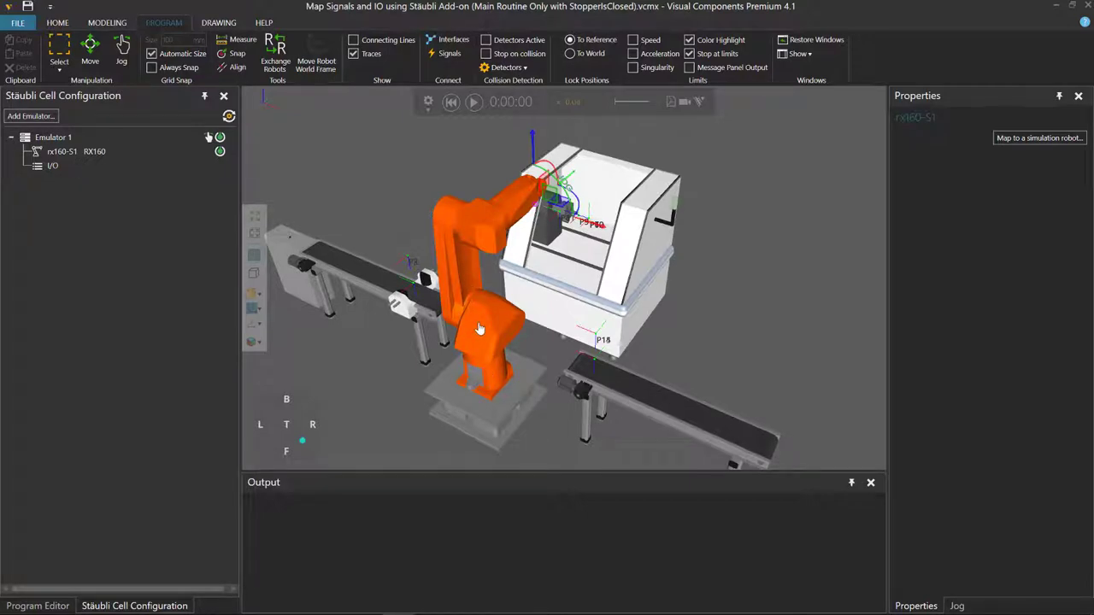
# Examine the simulation components and controller signals in Emulator 1's I/O Mappings Editor, widening the controller list, and cancel the editor.
pyautogui.click(61, 168)
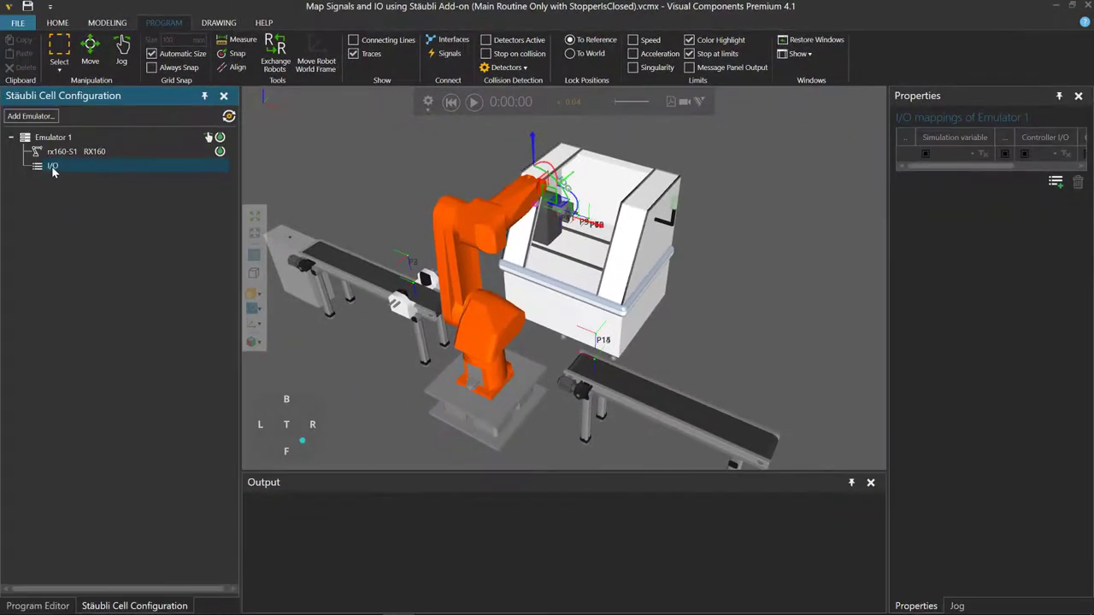
pyautogui.rightClick(53, 168)
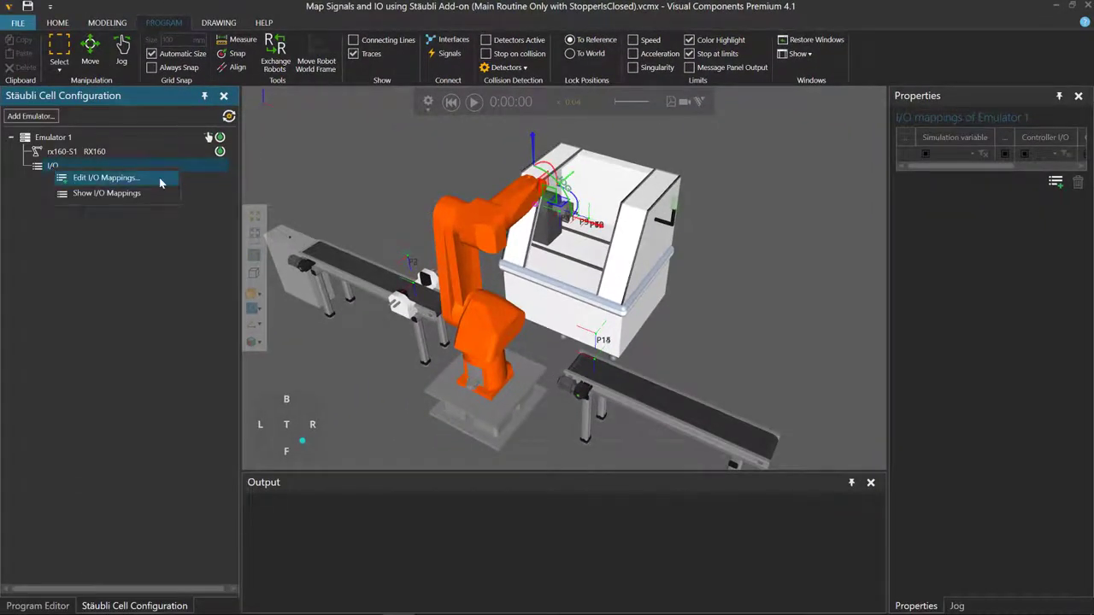
pyautogui.click(106, 177)
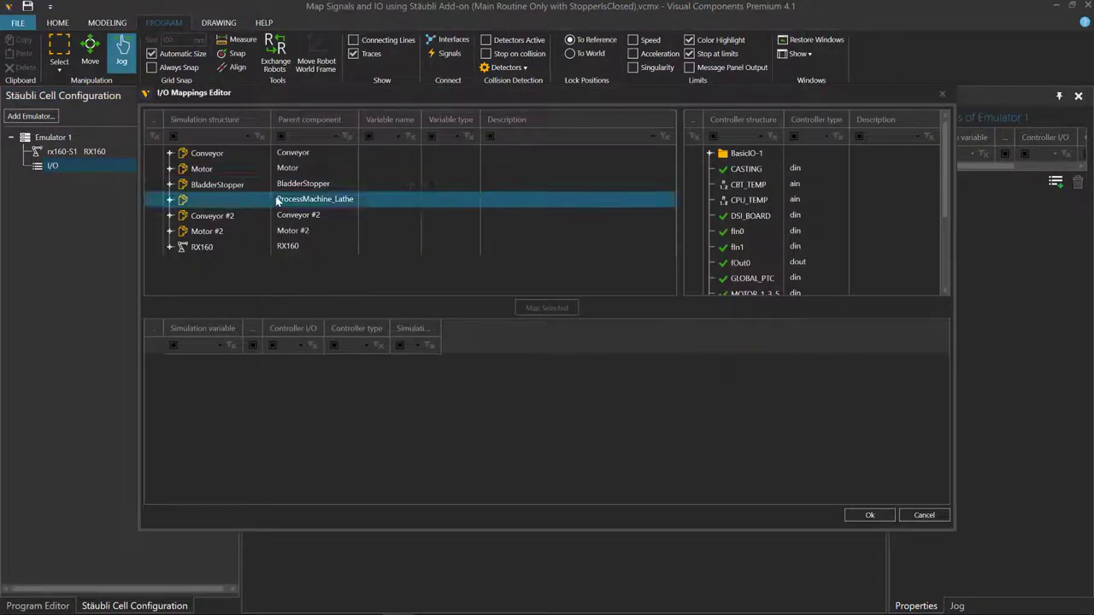
pyautogui.moveTo(419, 104); pyautogui.dragTo(354, 141)
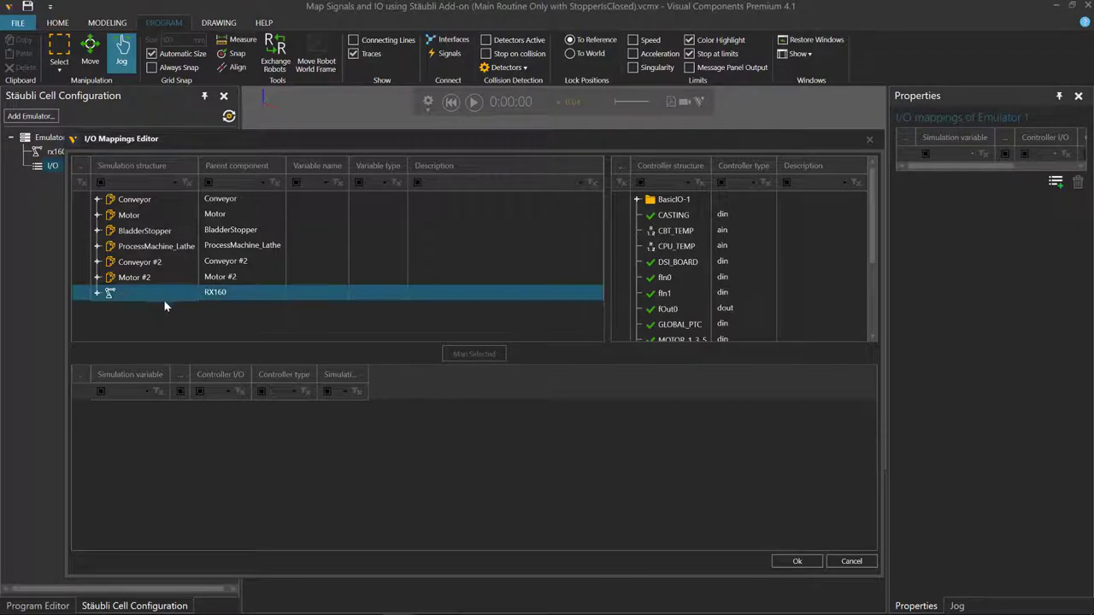
pyautogui.click(668, 288)
pyautogui.moveTo(605, 274); pyautogui.dragTo(532, 273)
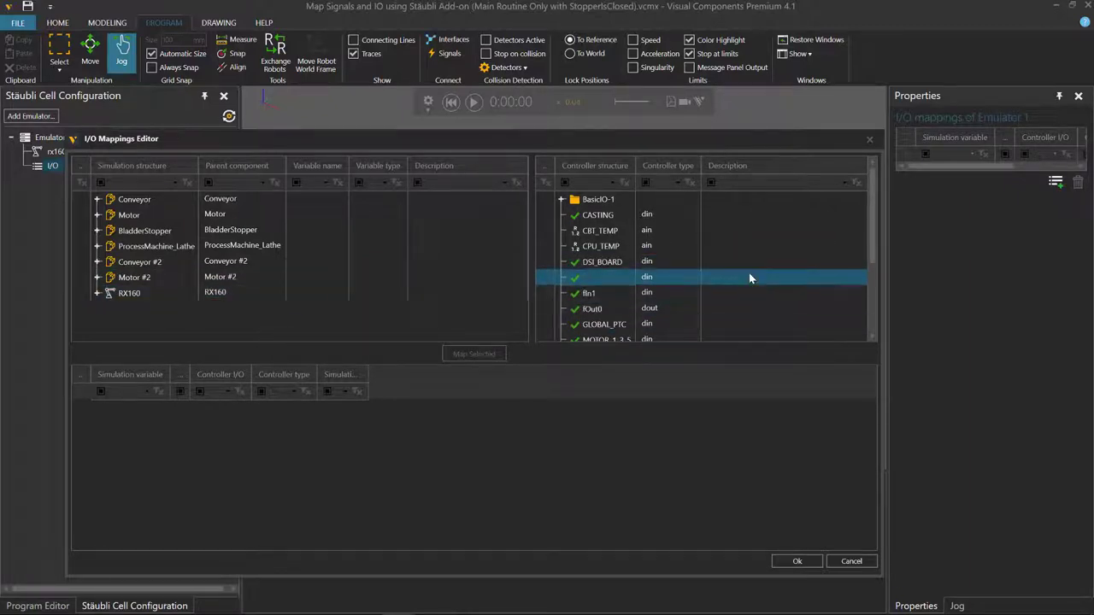
pyautogui.click(852, 561)
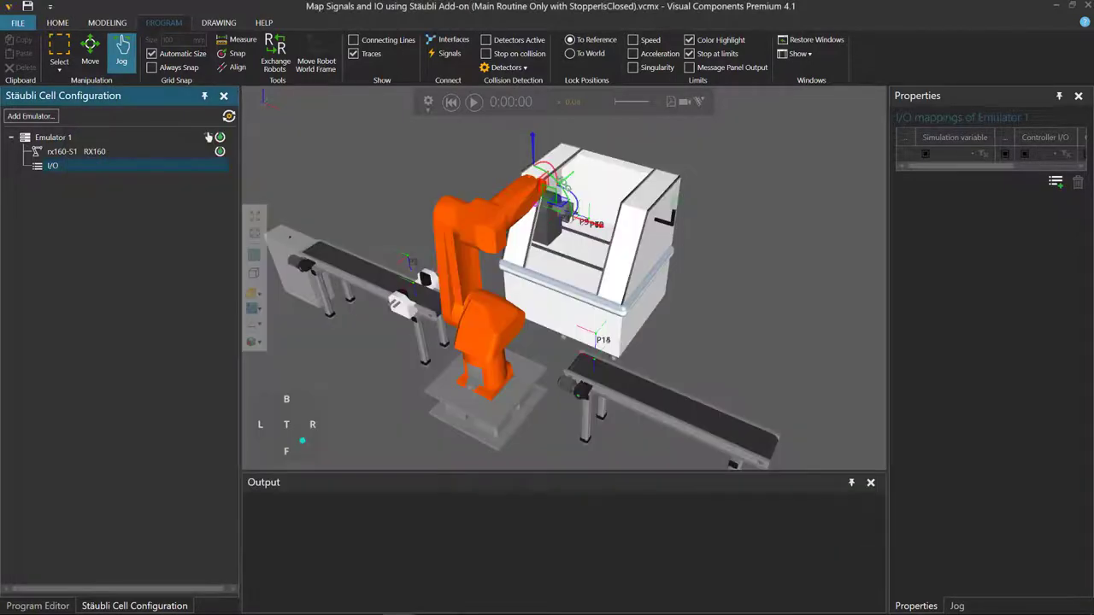
# Open Emulator 1's I/O Mappings Editor, enlarge its signal lists, and expand the RX160 input signals.
pyautogui.click(1056, 184)
pyautogui.click(1057, 187)
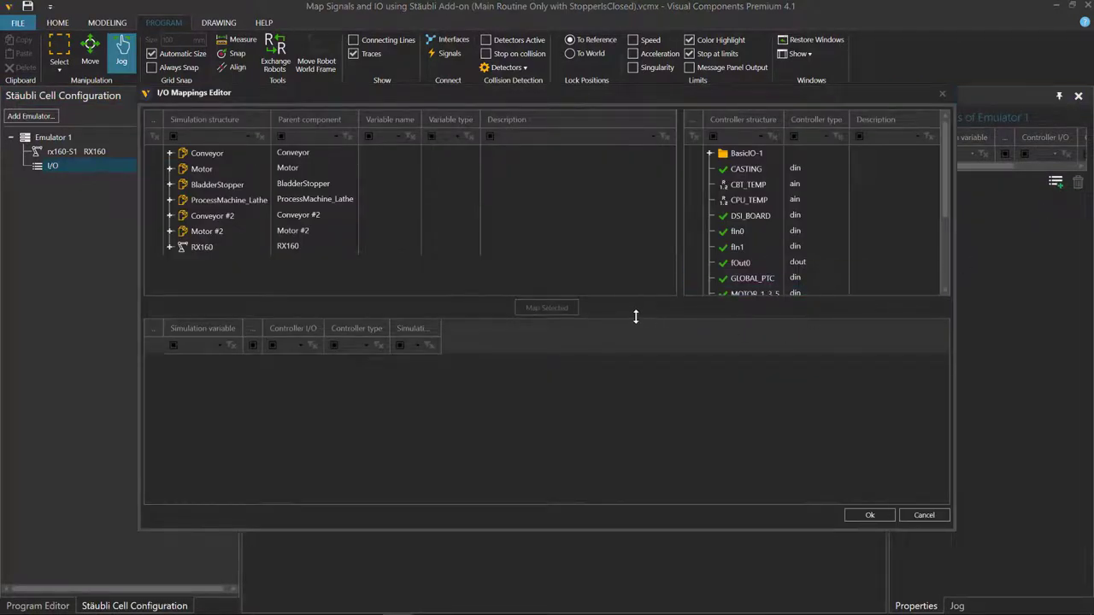
pyautogui.moveTo(679, 261); pyautogui.dragTo(591, 264)
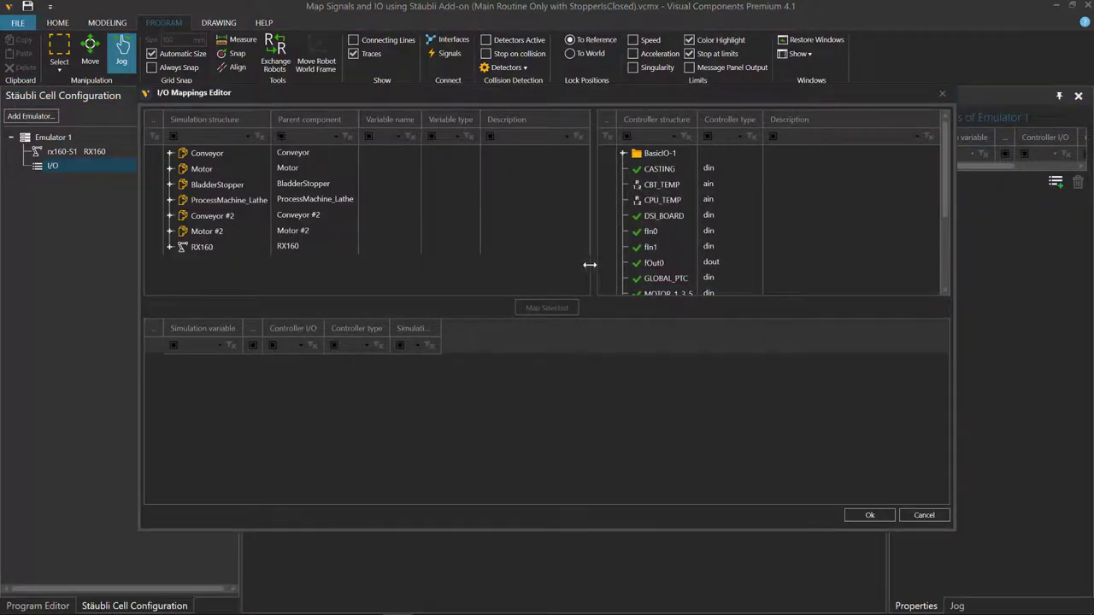
pyautogui.click(170, 247)
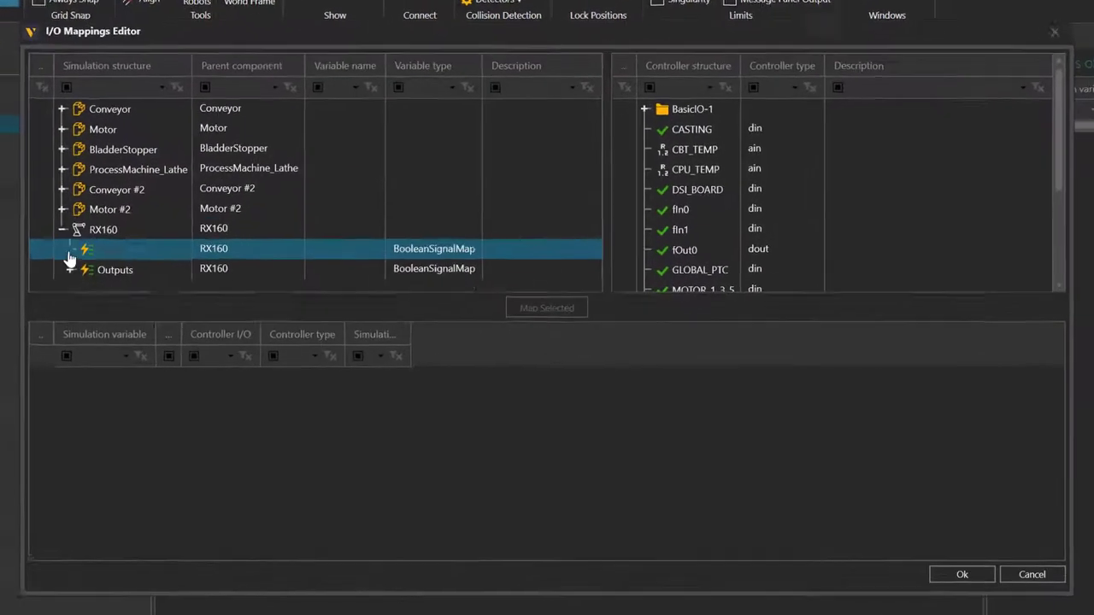
pyautogui.click(176, 262)
pyautogui.moveTo(408, 310); pyautogui.dragTo(398, 432)
# Map RX160 inputs 100, 101 and 102 to the BasicIO-1 controller inputs %I0, %I1 and %I2.
pyautogui.click(135, 270)
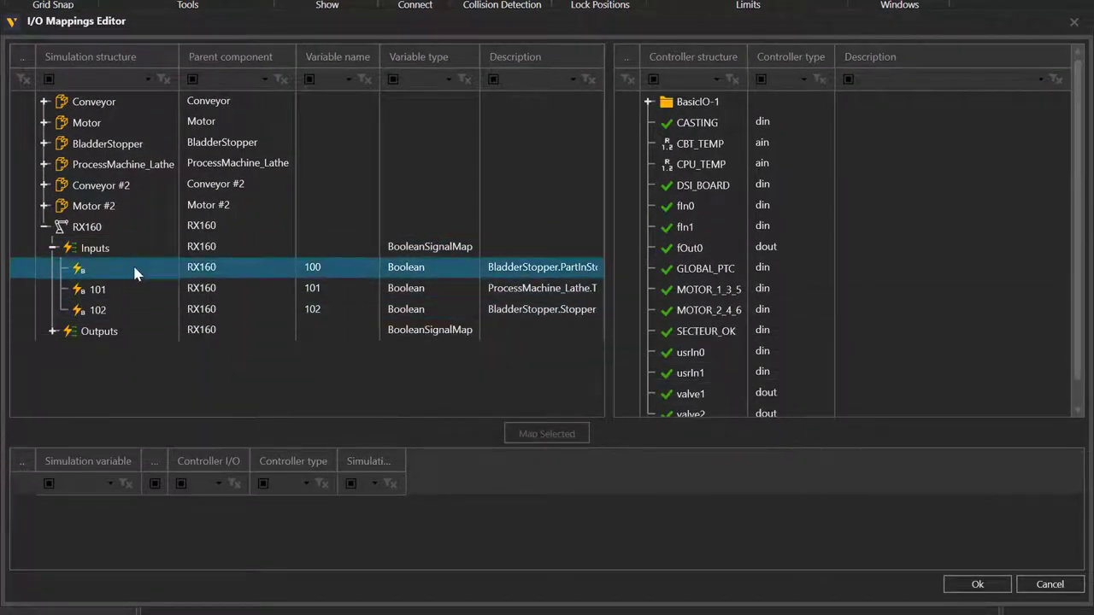
pyautogui.keyDown('shift'); pyautogui.click(136, 309); pyautogui.keyUp('shift')
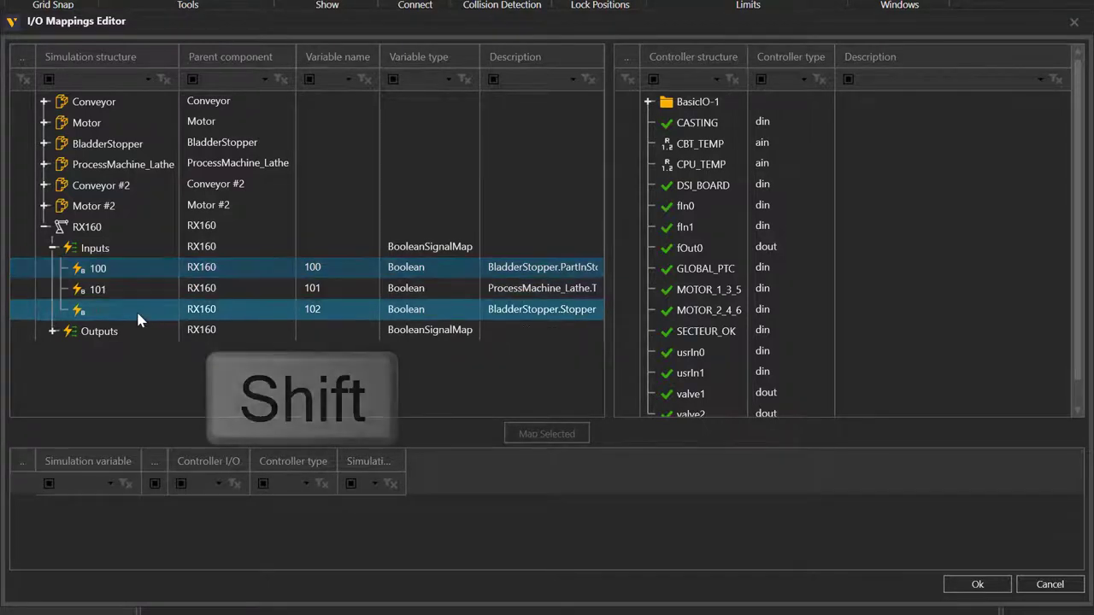
pyautogui.keyDown('shift'); pyautogui.click(152, 327); pyautogui.keyUp('shift')
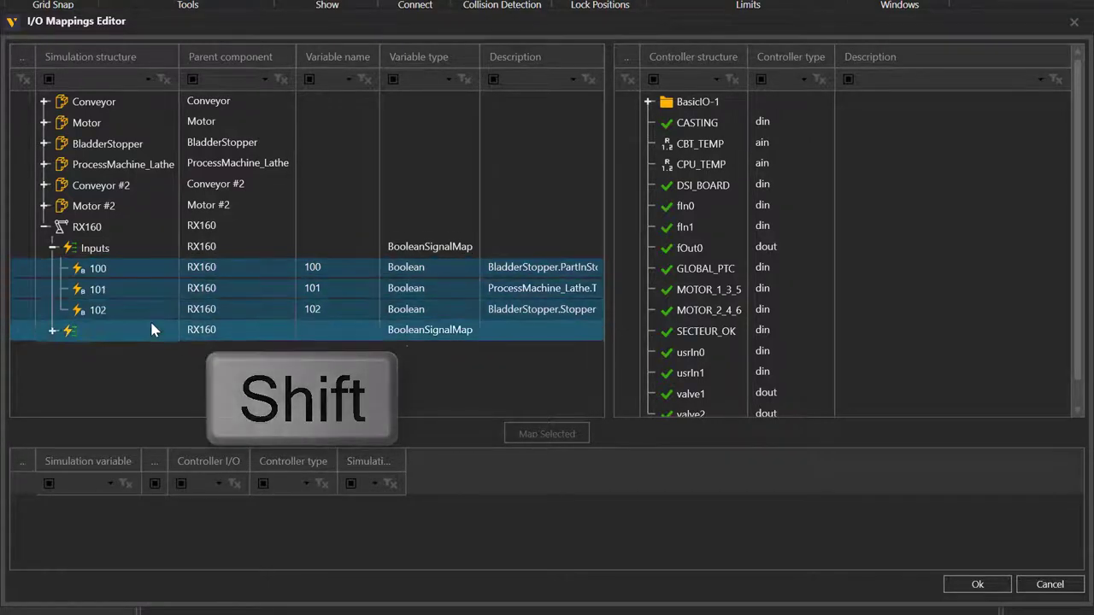
pyautogui.keyDown('shift'); pyautogui.click(159, 308); pyautogui.keyUp('shift')
pyautogui.click(444, 248)
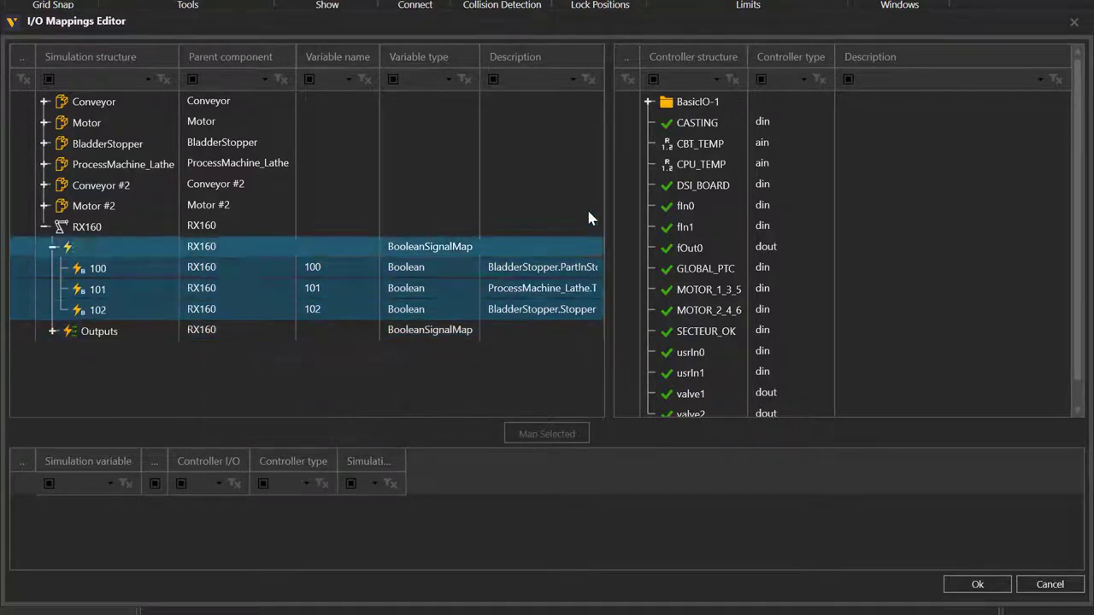
pyautogui.click(648, 104)
pyautogui.click(765, 127)
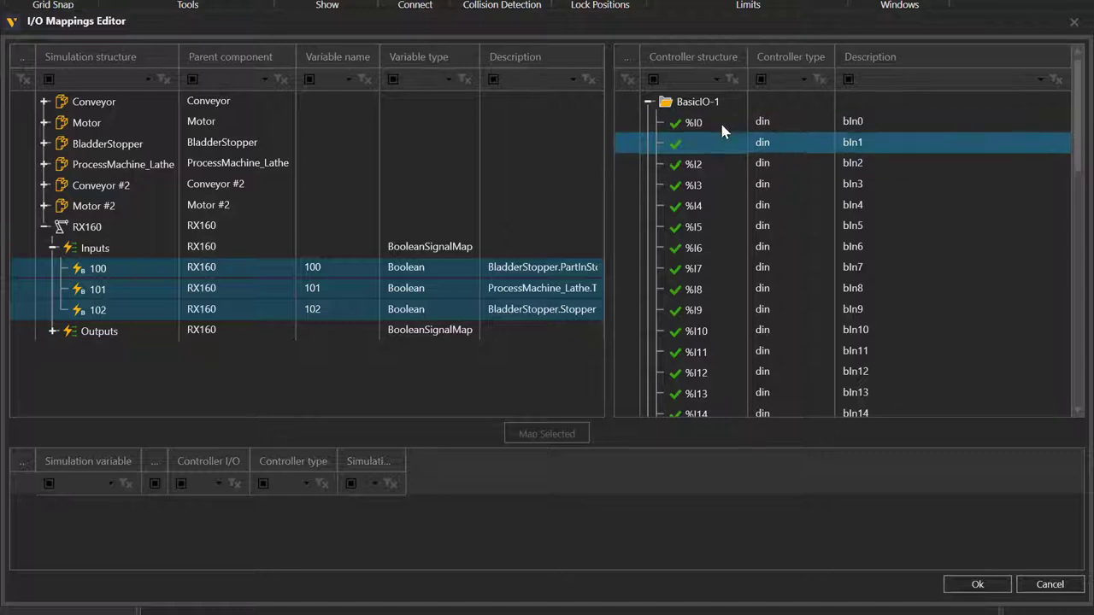
pyautogui.keyDown('ctrl'); pyautogui.click(723, 165); pyautogui.keyUp('ctrl')
pyautogui.keyDown('shift'); pyautogui.click(723, 168); pyautogui.keyUp('shift')
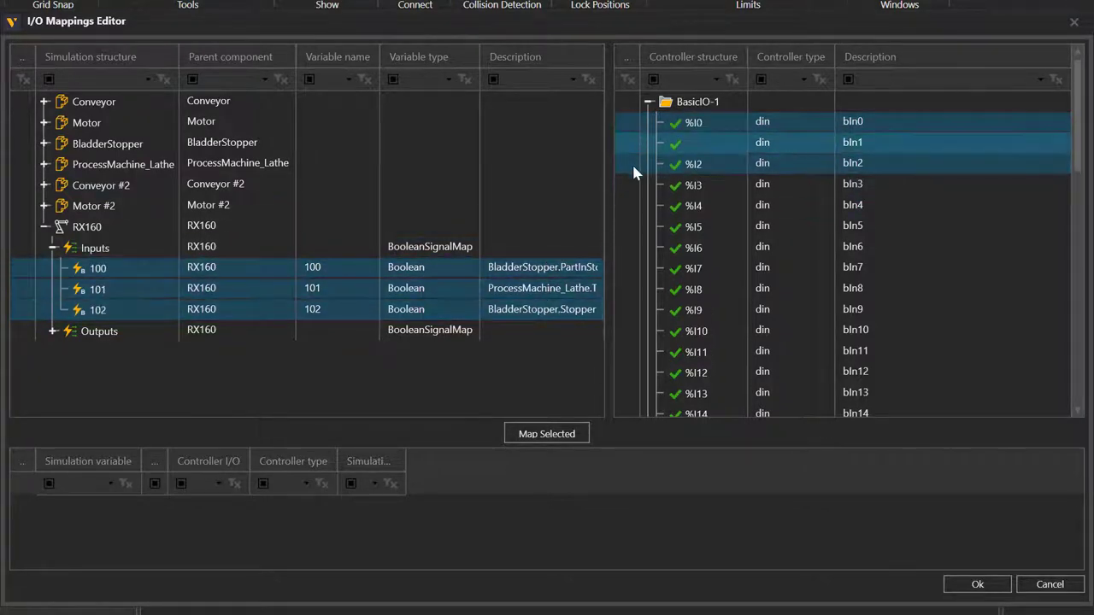
pyautogui.click(566, 438)
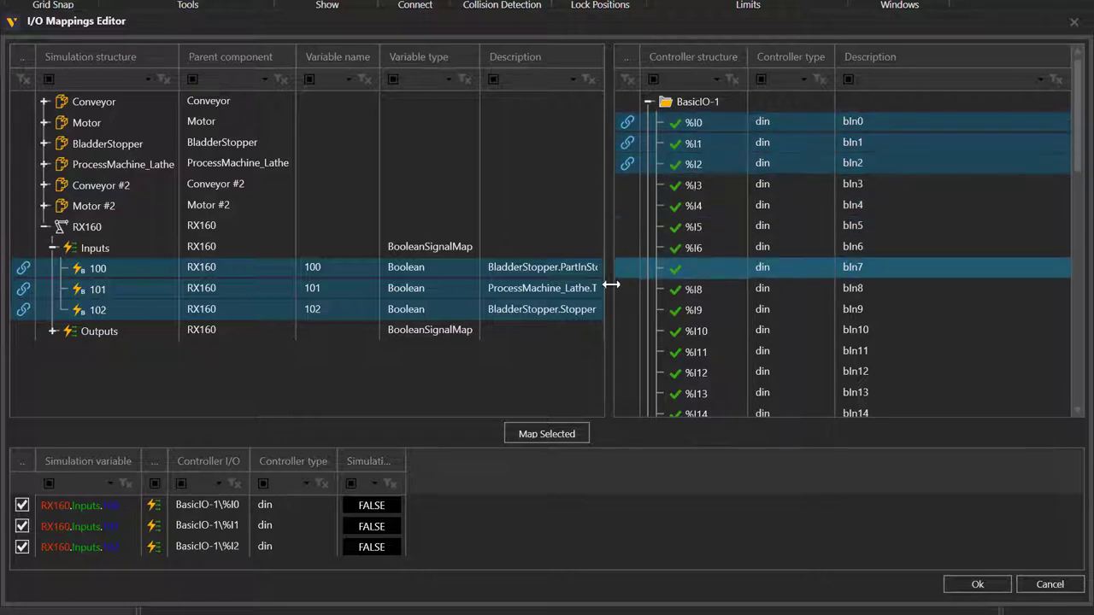
# Enlarge the list of mapped signals and widen its columns so their headings and contents are fully readable.
pyautogui.moveTo(437, 442); pyautogui.dragTo(385, 386)
pyautogui.moveTo(34, 400); pyautogui.dragTo(92, 400)
pyautogui.moveTo(200, 400); pyautogui.dragTo(318, 412)
pyautogui.click(195, 496)
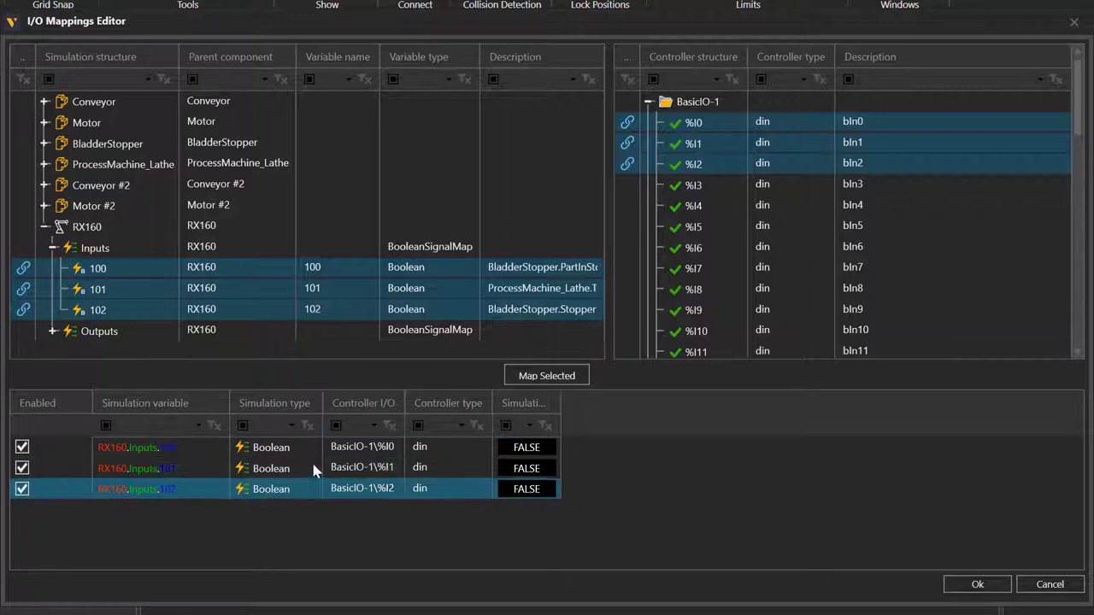
pyautogui.moveTo(408, 400); pyautogui.dragTo(441, 400)
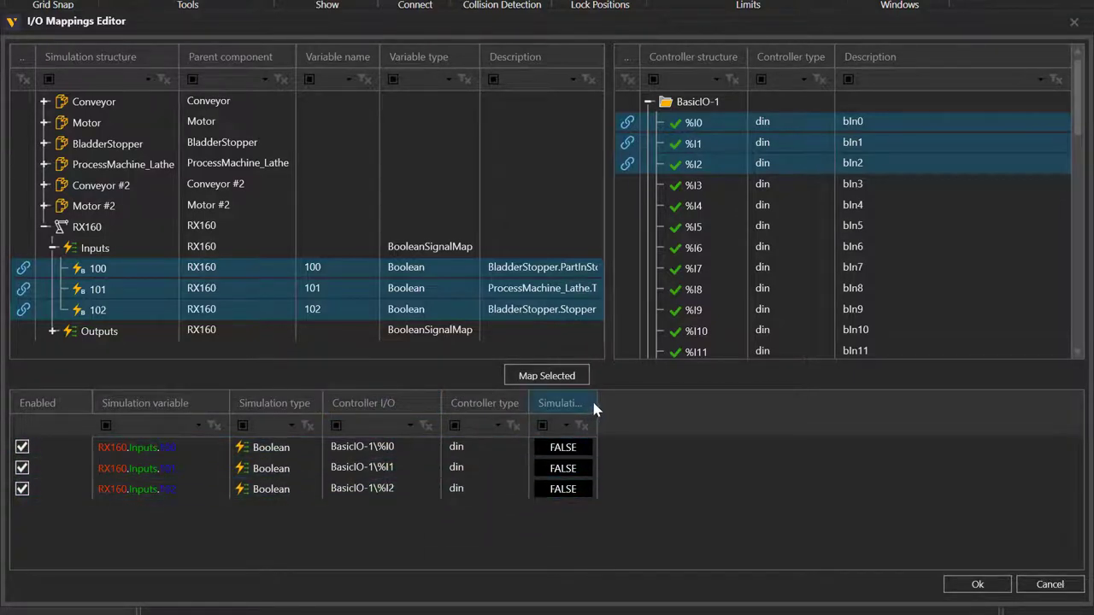
pyautogui.moveTo(597, 399); pyautogui.dragTo(691, 400)
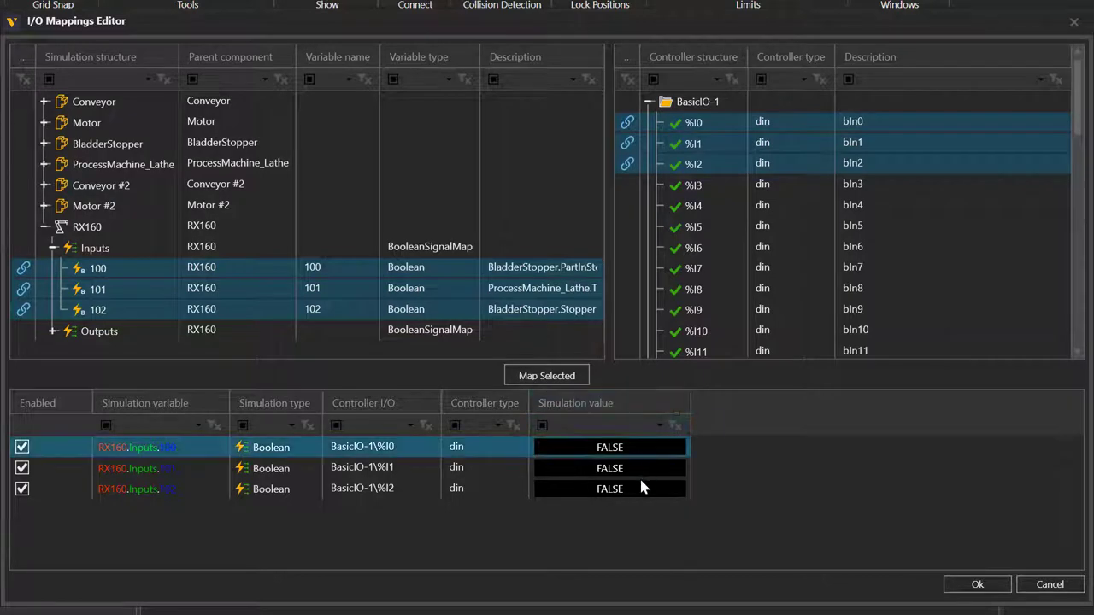
# Map RX160 output 1, the tool1 Grasp, Release signal, to the BasicIO-1 controller output %Q0.
pyautogui.click(54, 250)
pyautogui.click(56, 269)
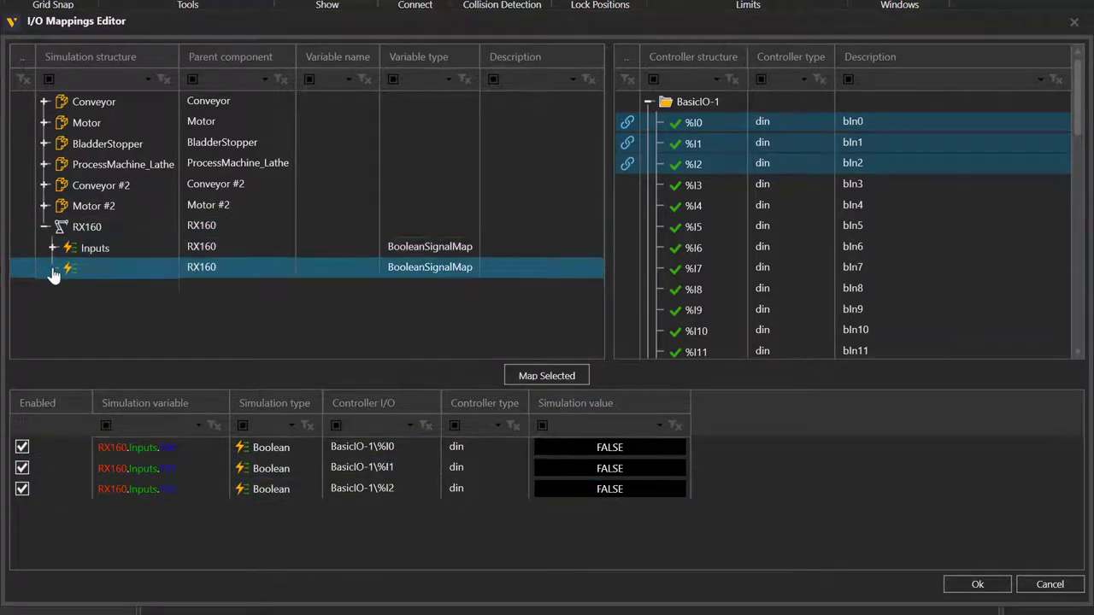
pyautogui.click(52, 268)
pyautogui.click(123, 294)
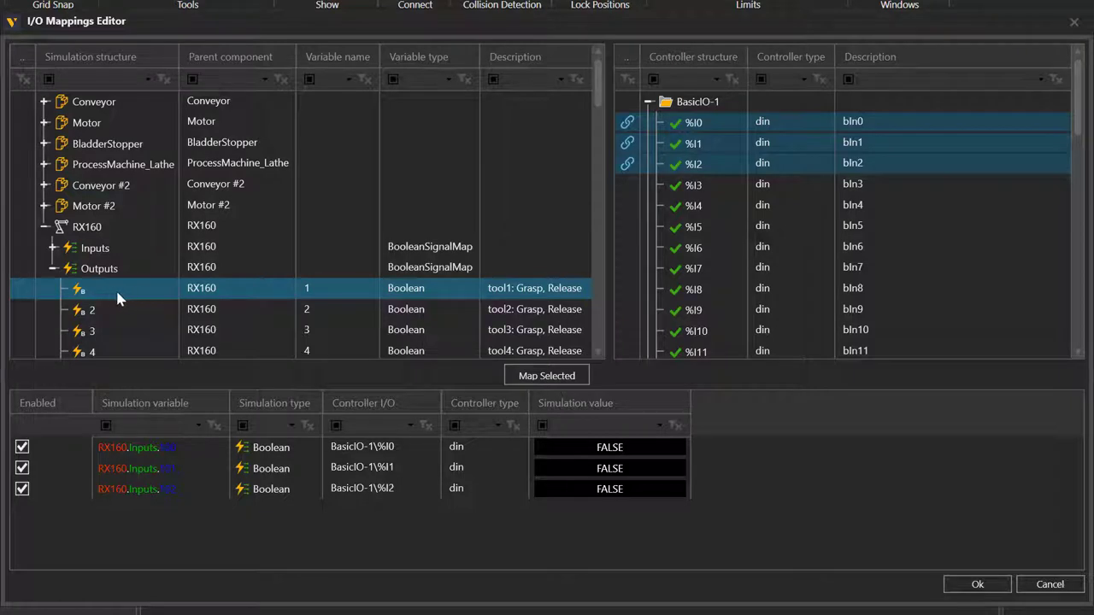
pyautogui.click(834, 208)
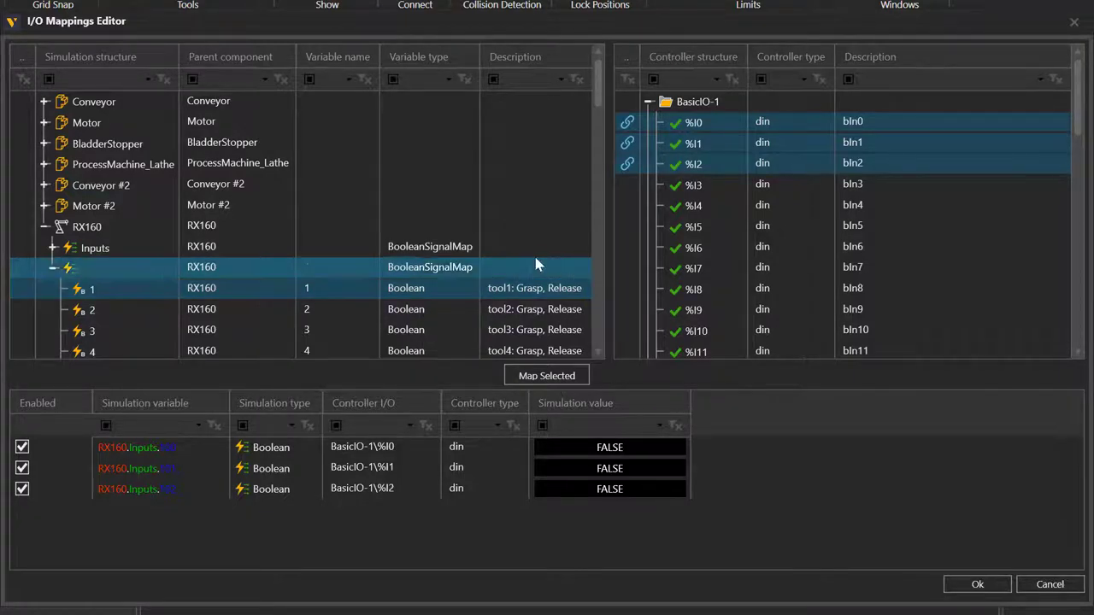
pyautogui.moveTo(1081, 108); pyautogui.dragTo(1079, 186)
pyautogui.click(787, 185)
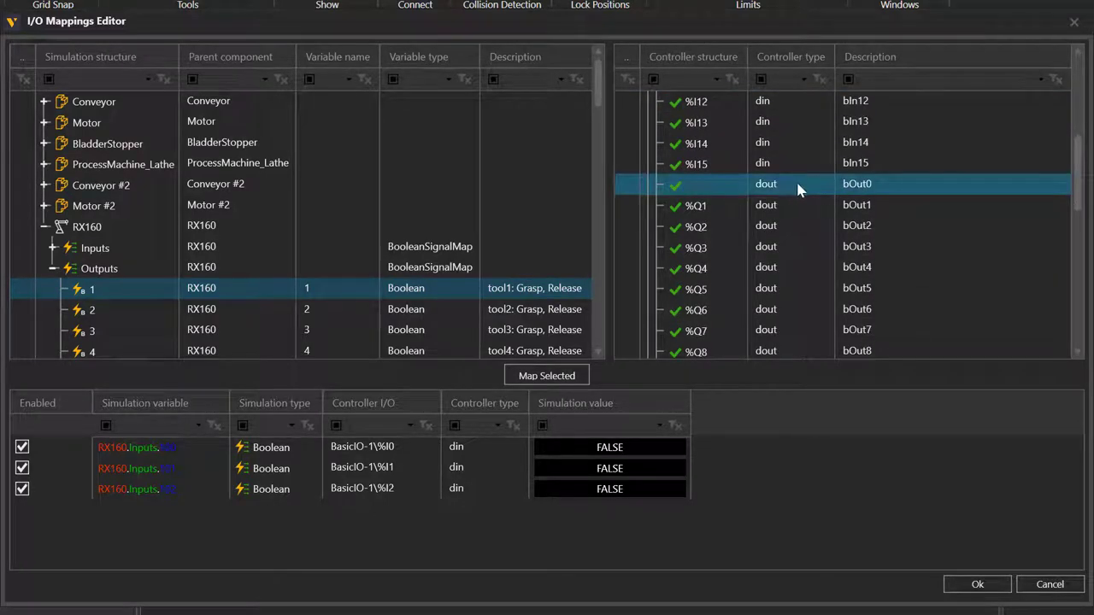
pyautogui.click(564, 376)
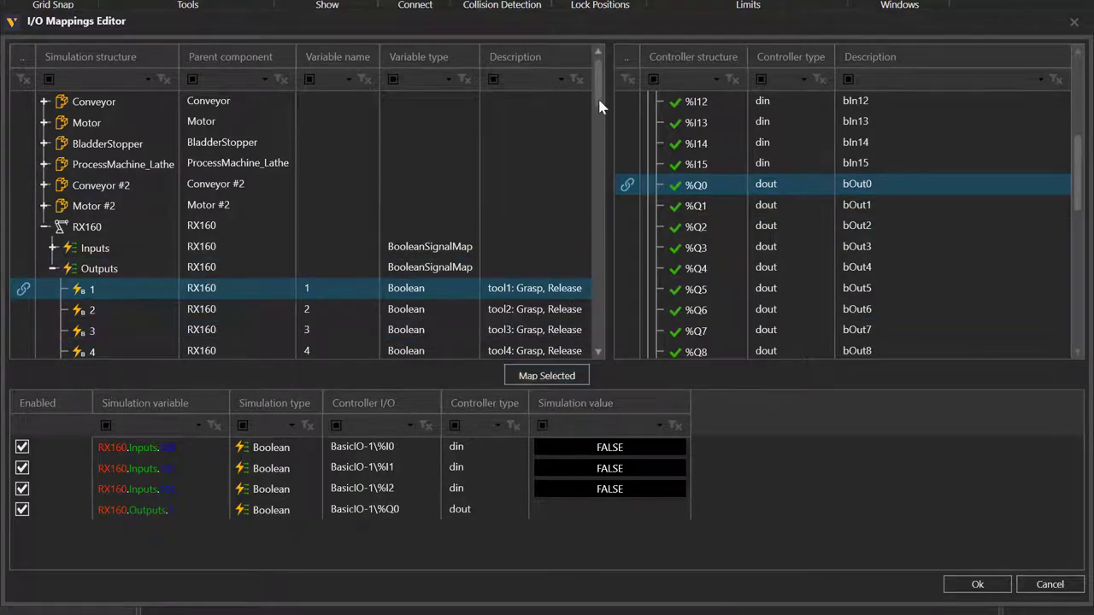
# Map RX160 outputs 100 through 103 together to the BasicIO-1 controller outputs %Q1 through %Q4.
pyautogui.moveTo(598, 99); pyautogui.dragTo(600, 344)
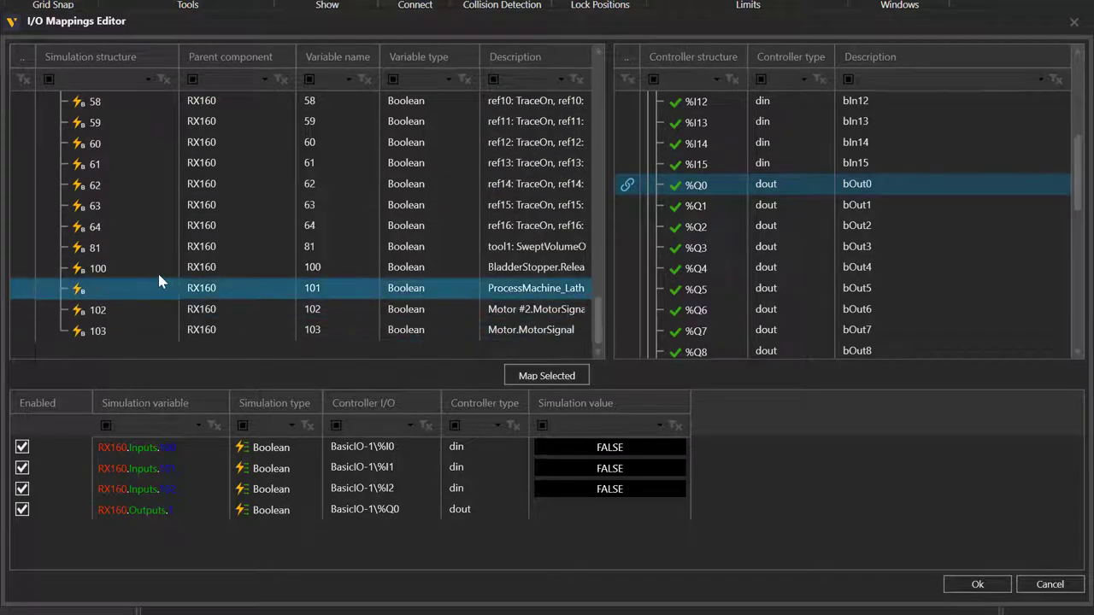
pyautogui.click(133, 270)
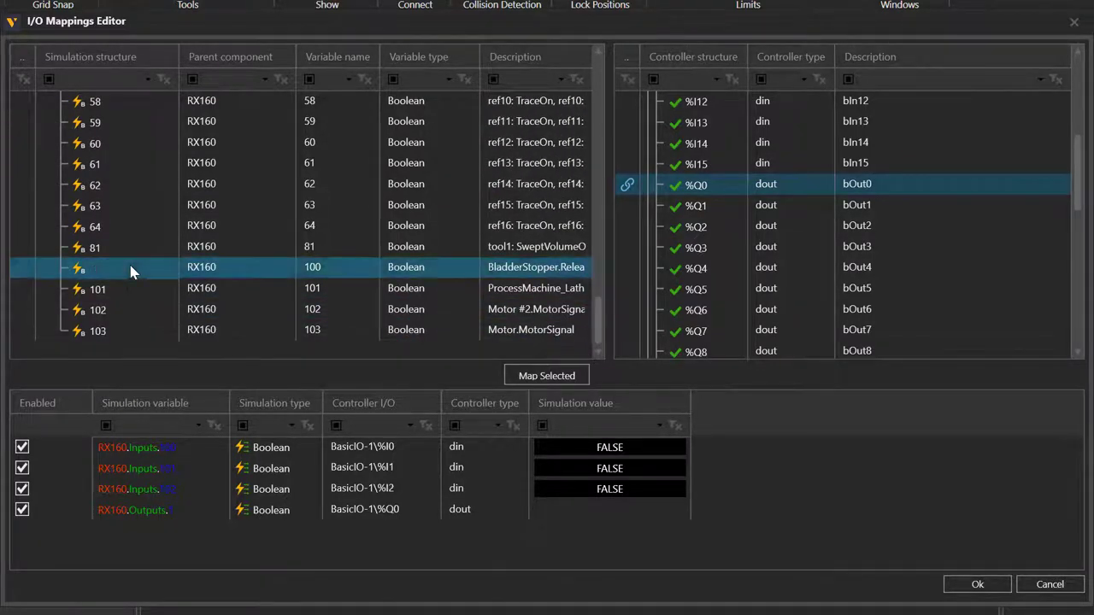
pyautogui.keyDown('shift'); pyautogui.click(127, 329); pyautogui.keyUp('shift')
pyautogui.keyDown('ctrl'); pyautogui.click(595, 239); pyautogui.keyUp('ctrl')
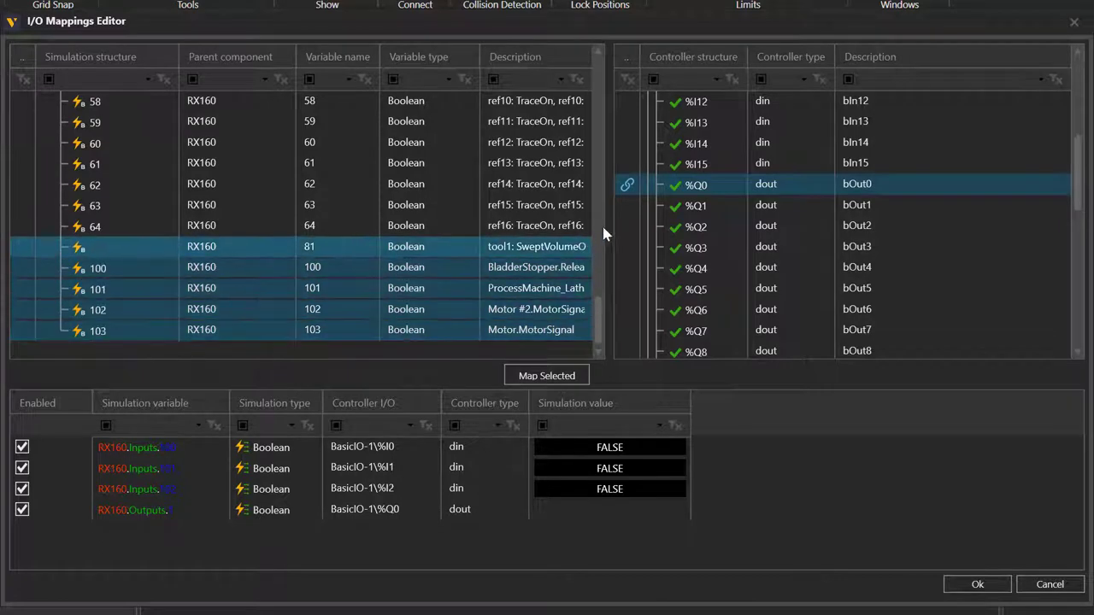
pyautogui.keyDown('ctrl'); pyautogui.click(630, 205); pyautogui.keyUp('ctrl')
pyautogui.click(629, 205)
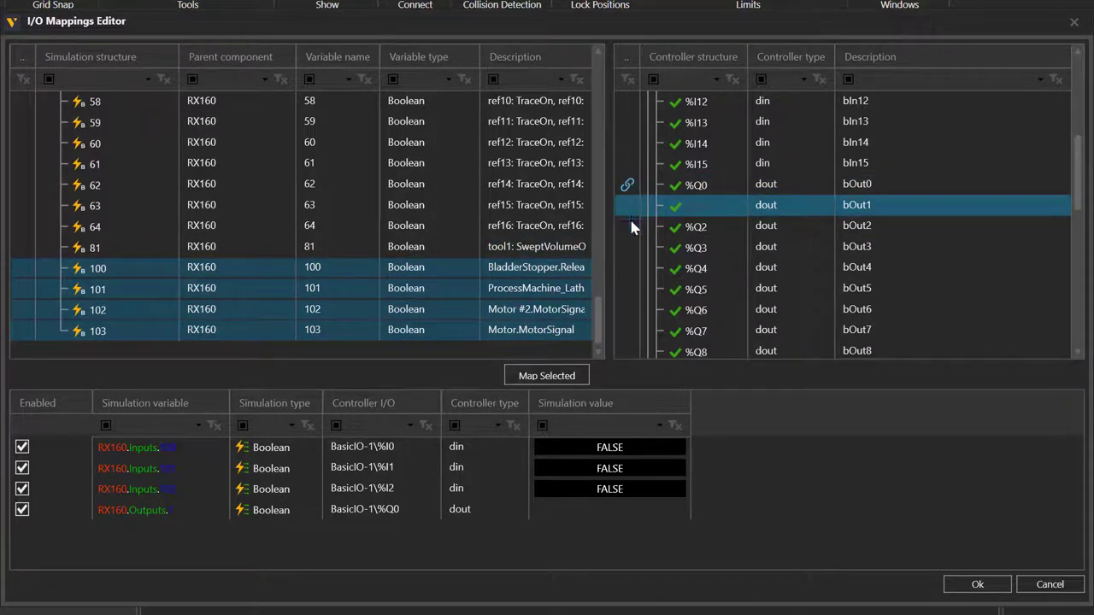
pyautogui.keyDown('shift'); pyautogui.click(634, 273); pyautogui.keyUp('shift')
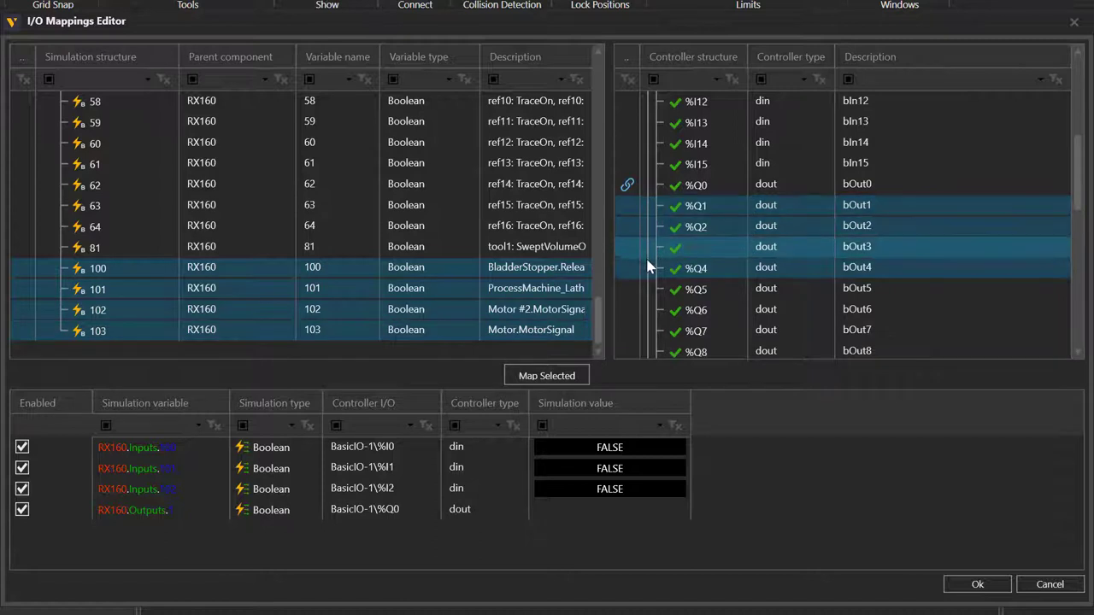
pyautogui.click(566, 377)
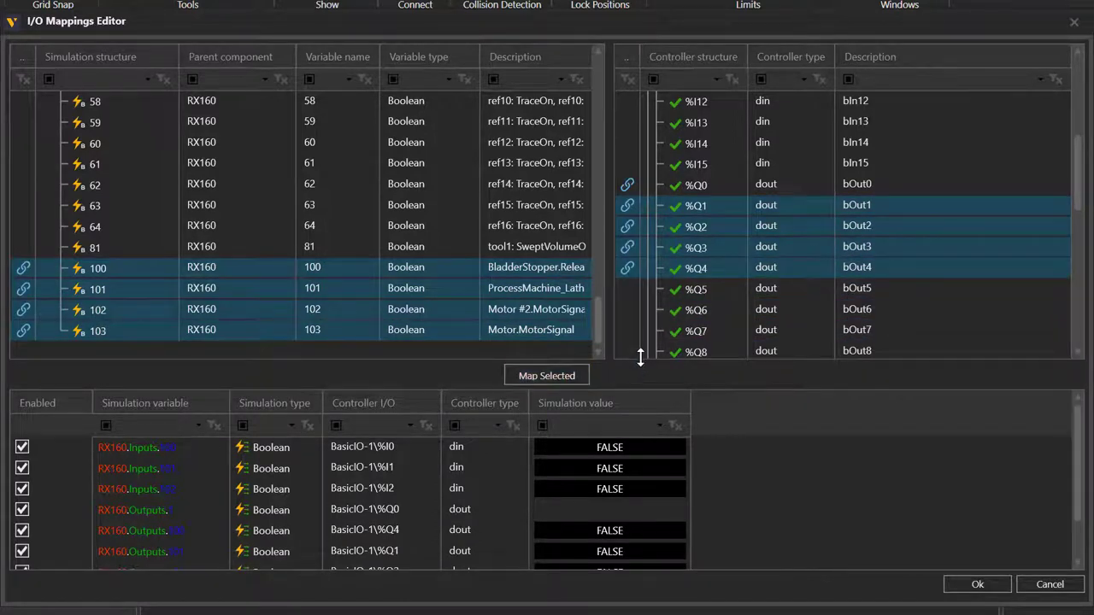
# Enlarge the mapped signals list to review all input and output pairs, and accept the I/O mappings.
pyautogui.moveTo(643, 370); pyautogui.dragTo(639, 324)
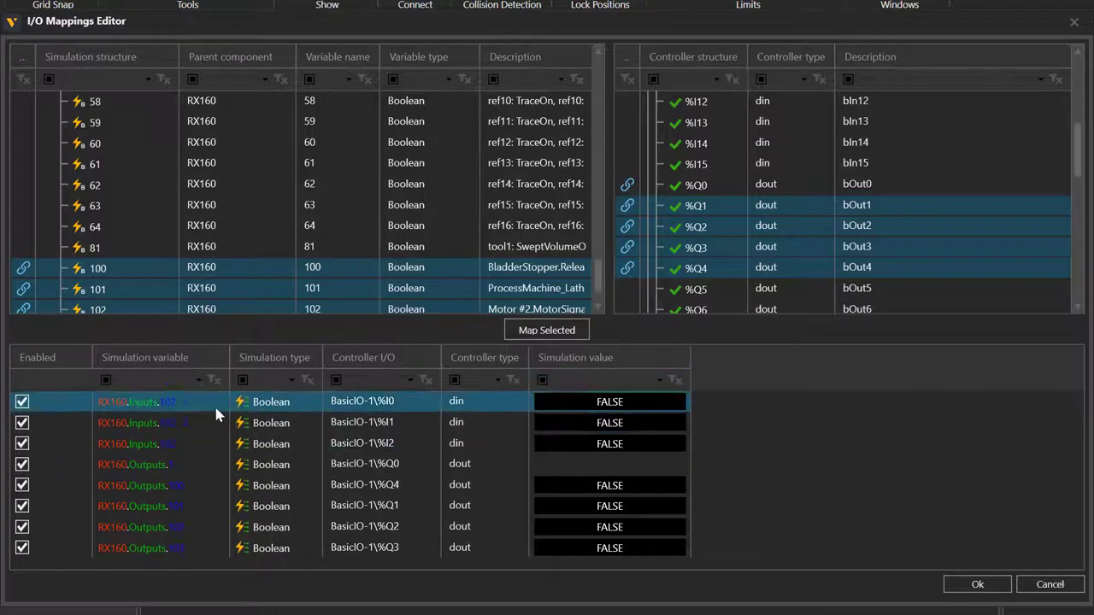
pyautogui.click(207, 443)
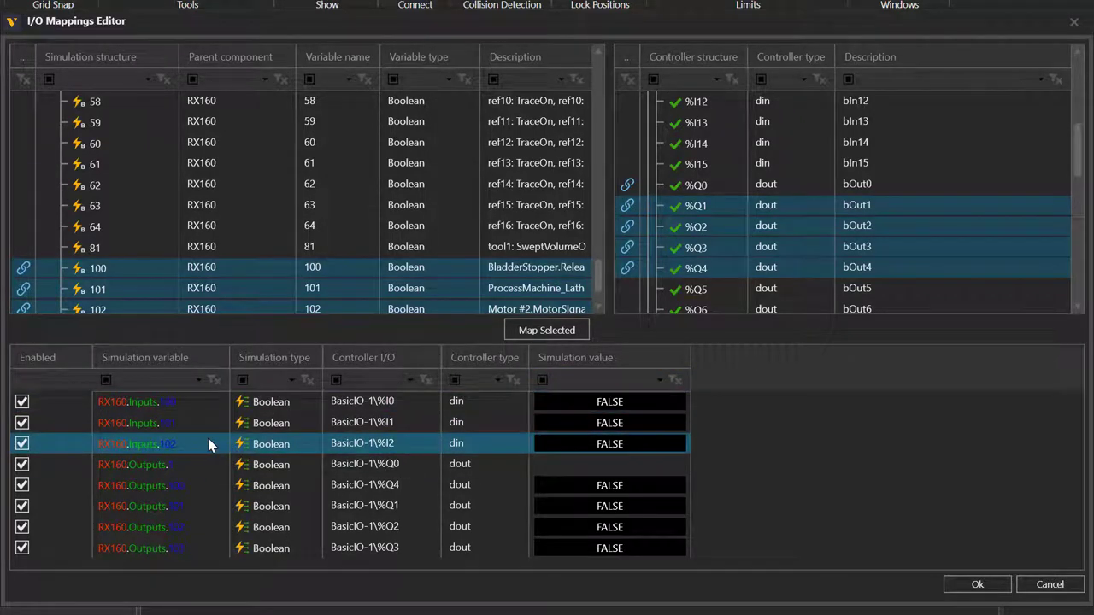
pyautogui.click(220, 401)
pyautogui.click(416, 441)
pyautogui.click(196, 464)
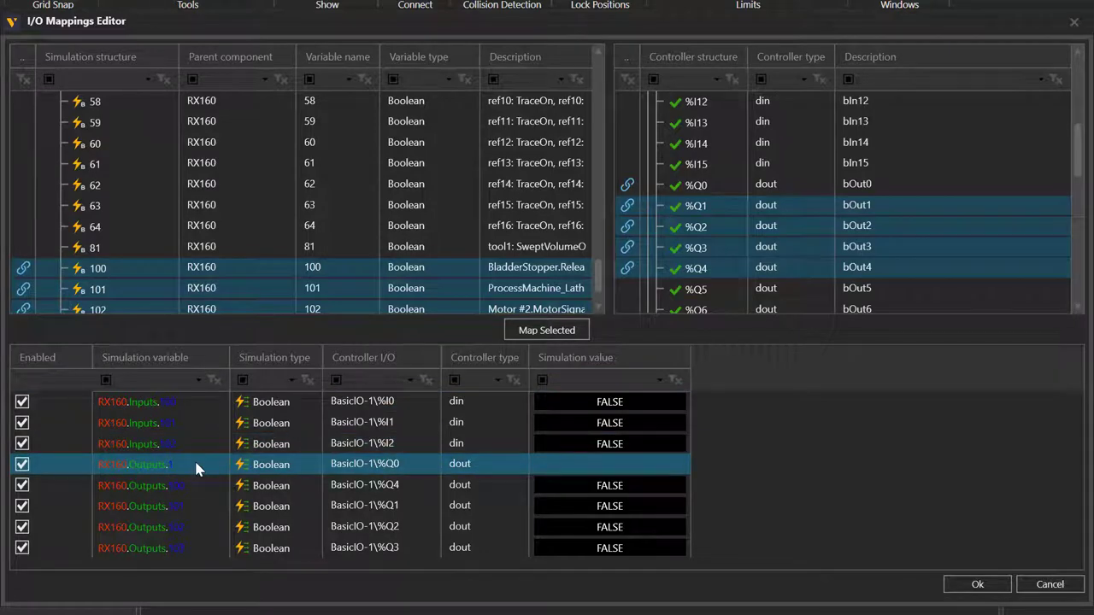
pyautogui.click(488, 484)
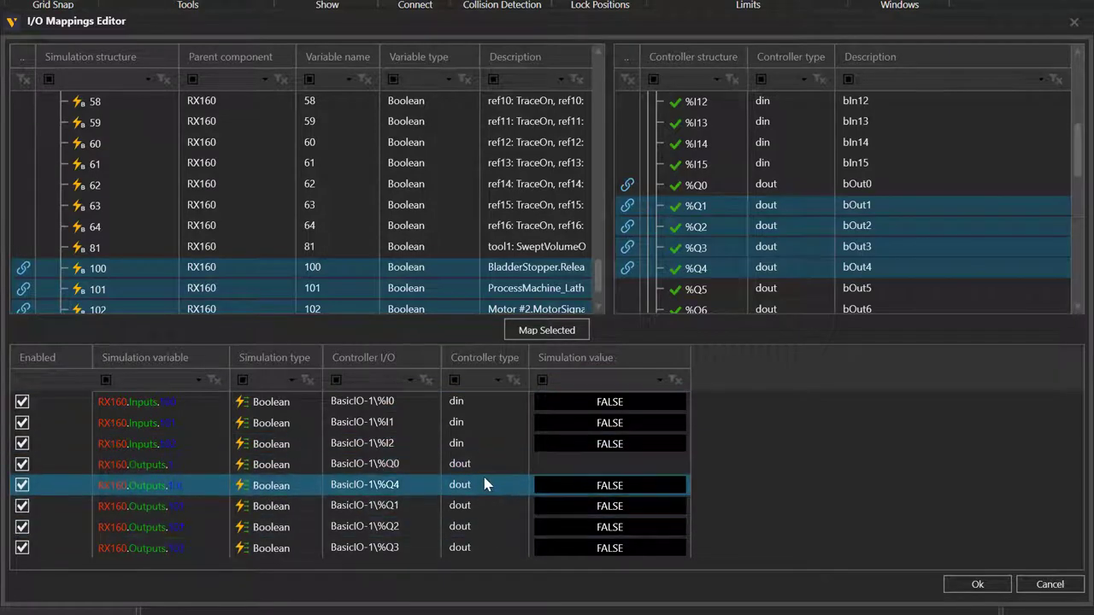
pyautogui.click(488, 505)
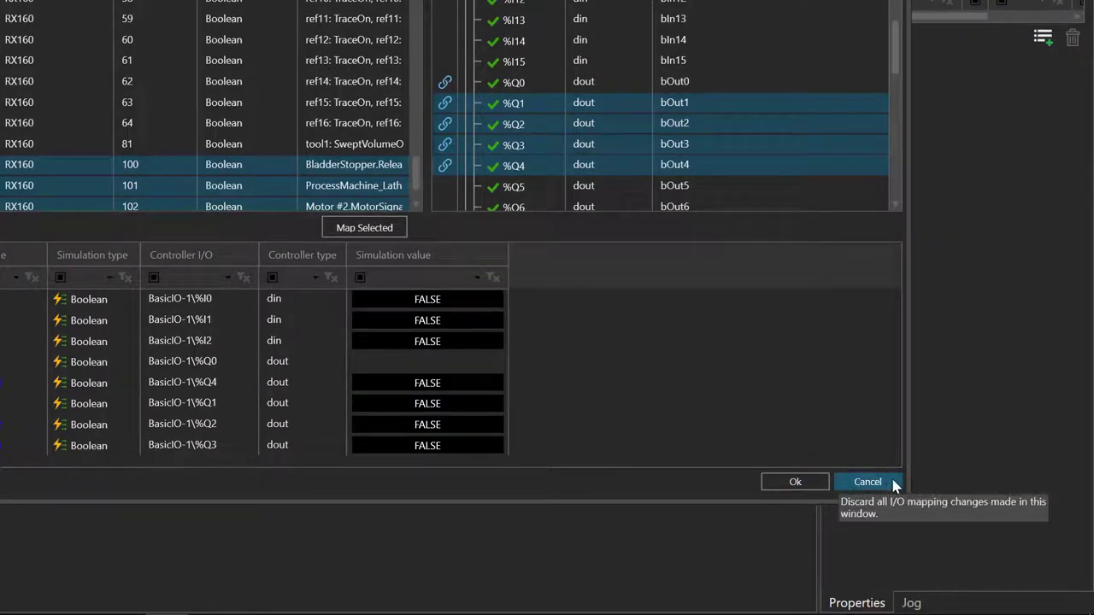
pyautogui.click(810, 483)
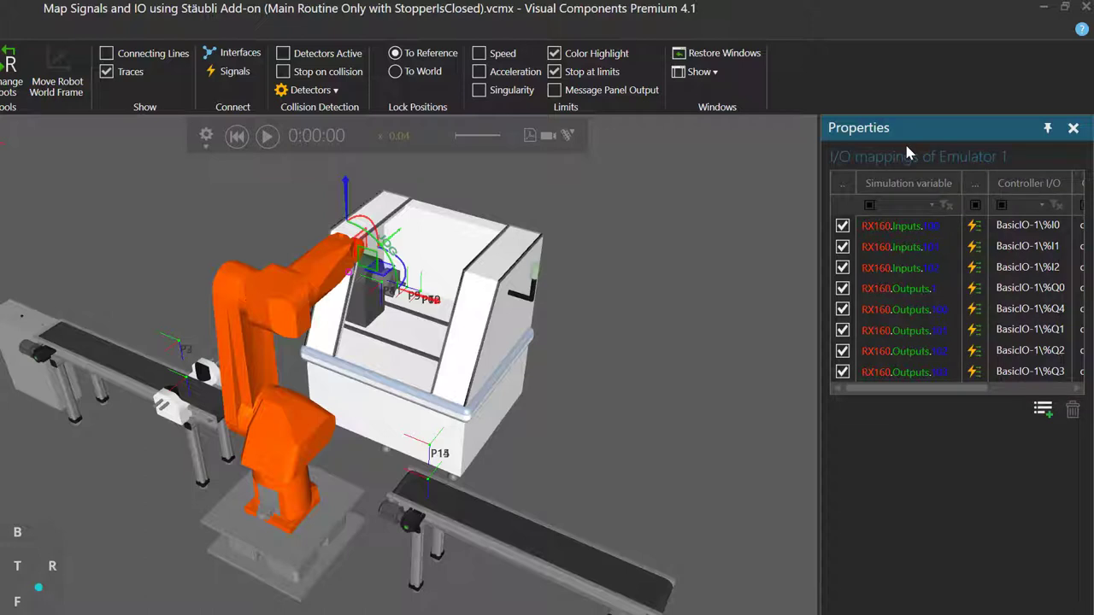
# Show the Stäubli Controller I/O Mappings window, place it over the middle of the 3D view, and show Emulator 1's I/O mappings.
pyautogui.click(713, 72)
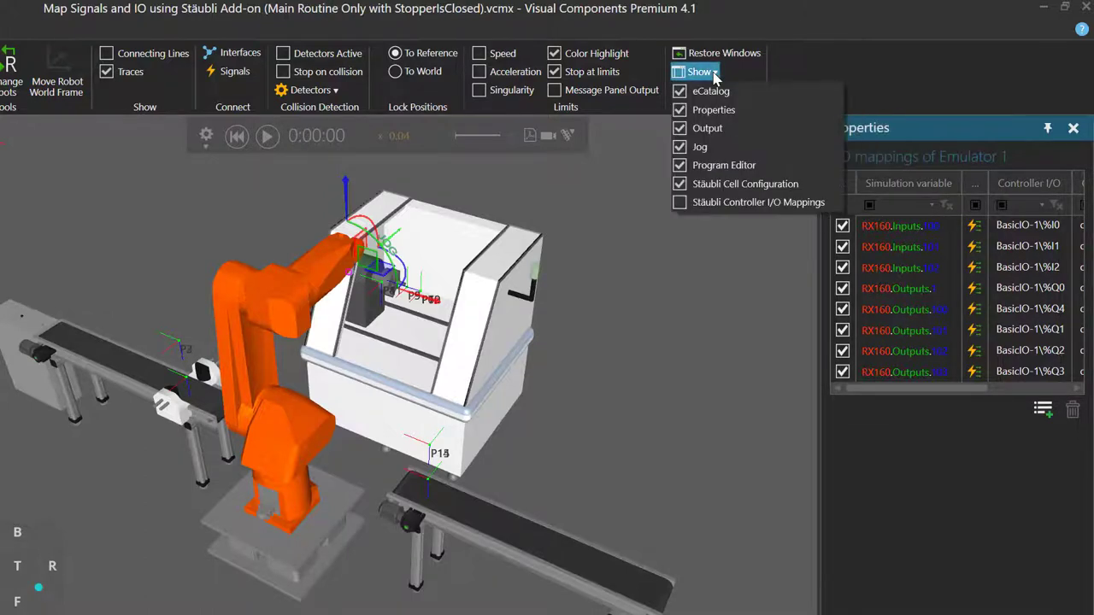
pyautogui.click(680, 203)
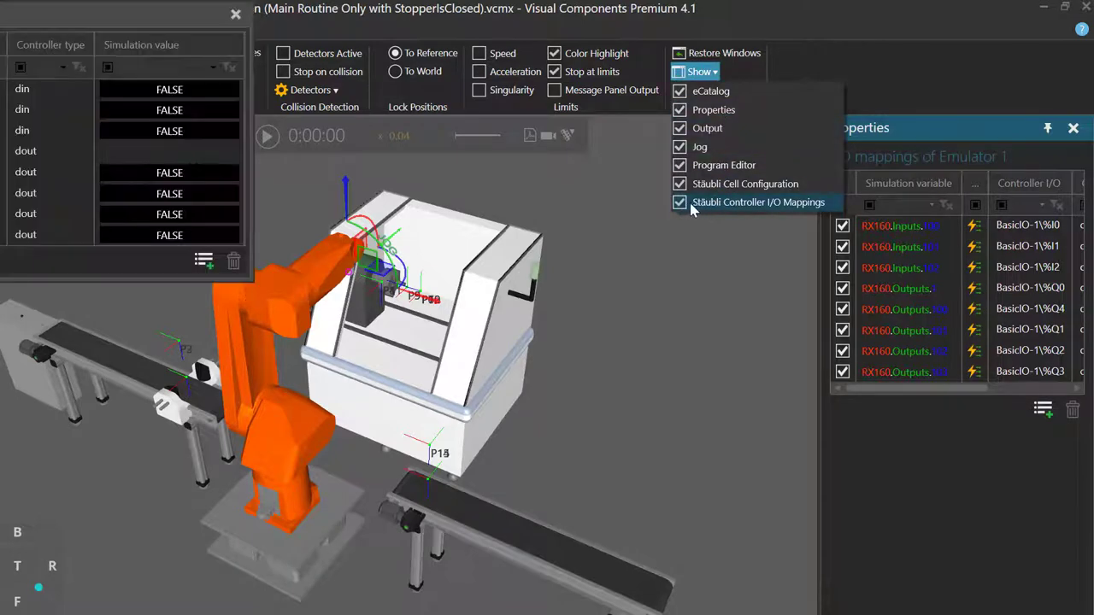
pyautogui.moveTo(8, 13); pyautogui.dragTo(366, 314)
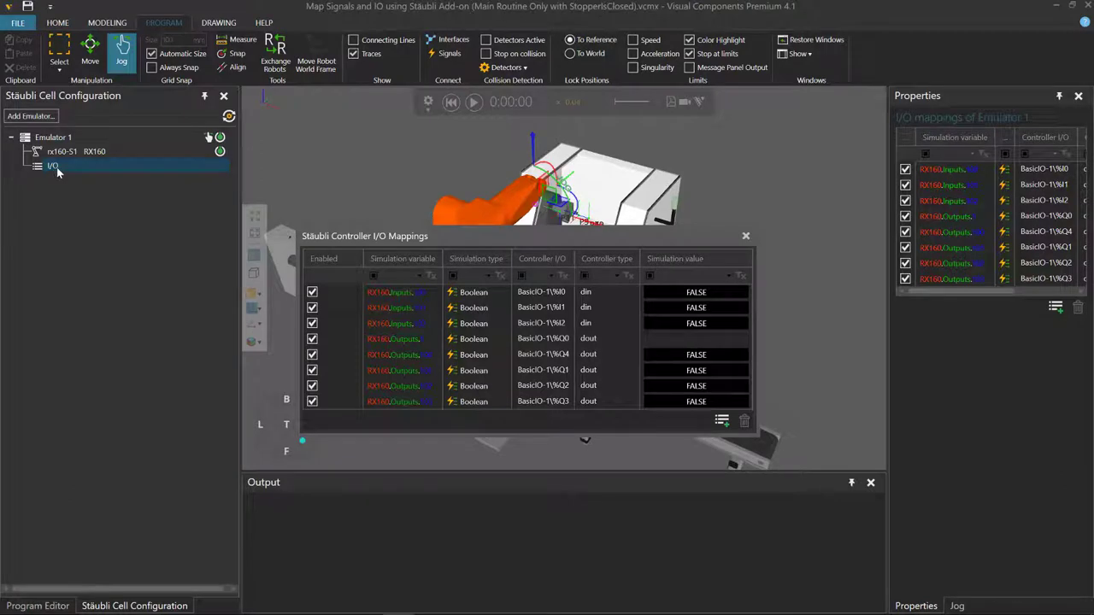
pyautogui.rightClick(57, 169)
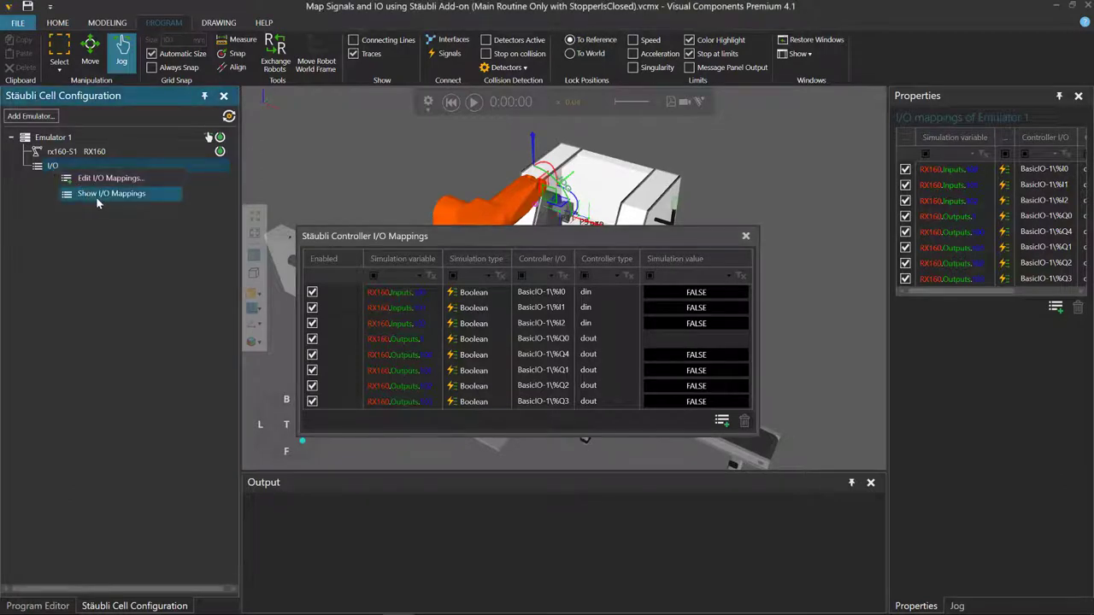
pyautogui.click(166, 198)
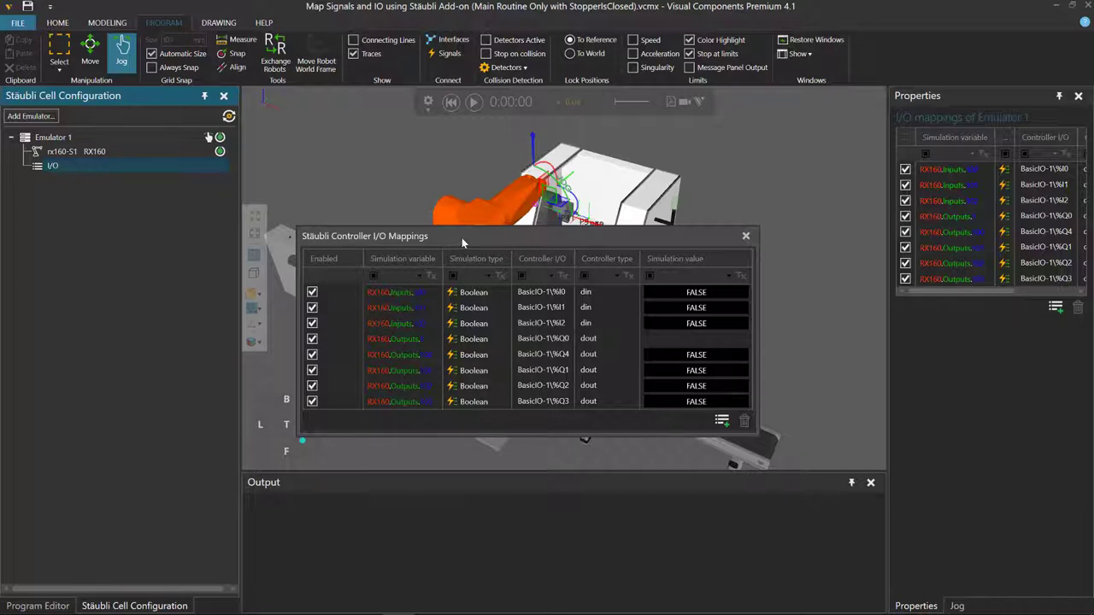
# Dock the Stäubli Controller I/O Mappings window below the 3D view, auto-hide the Properties panel, and enlarge the docked window to fit all mapping rows.
pyautogui.moveTo(462, 236); pyautogui.dragTo(564, 544)
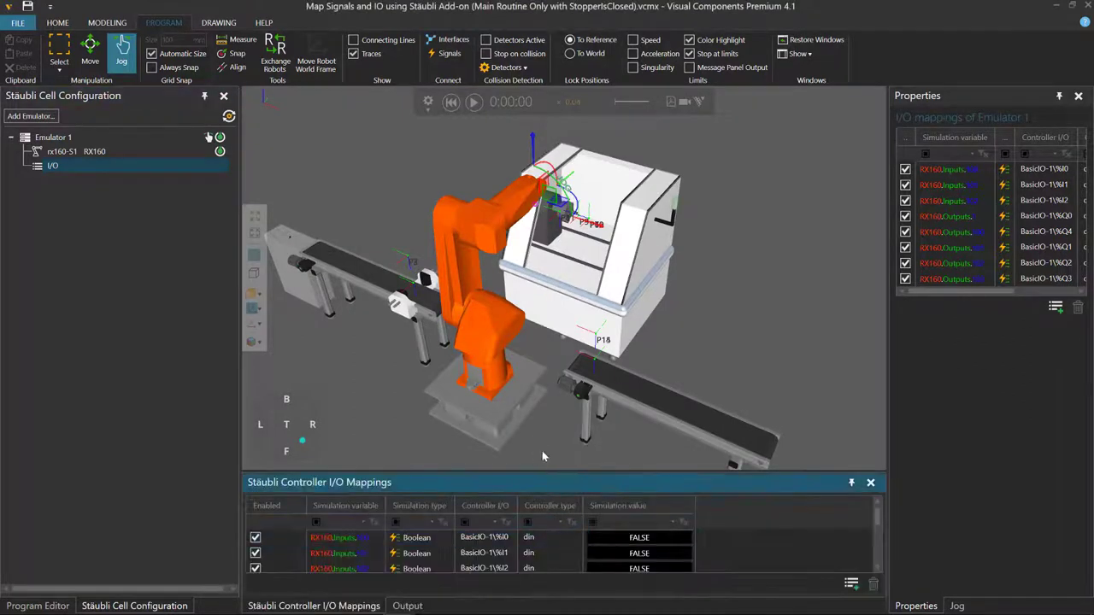
pyautogui.moveTo(537, 472); pyautogui.dragTo(518, 410)
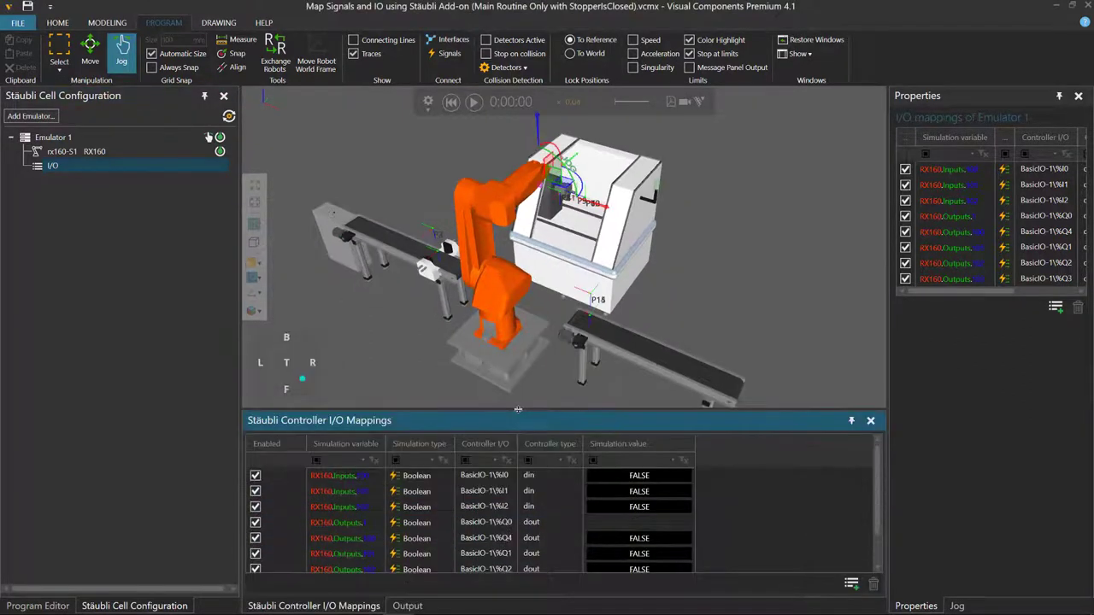
pyautogui.click(1059, 96)
pyautogui.click(1059, 96)
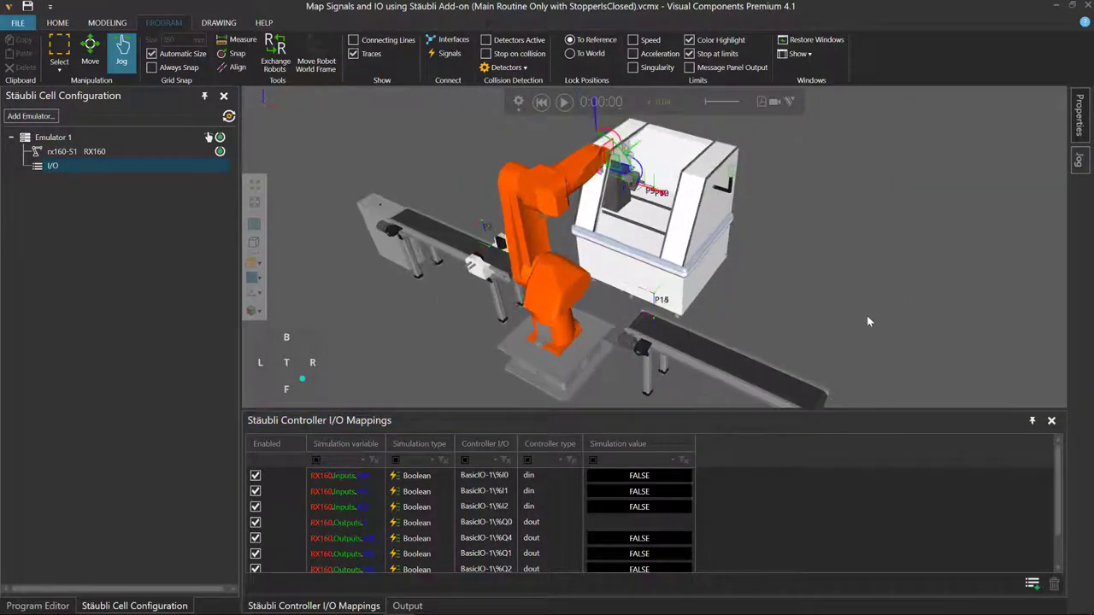
pyautogui.moveTo(775, 411); pyautogui.dragTo(773, 388)
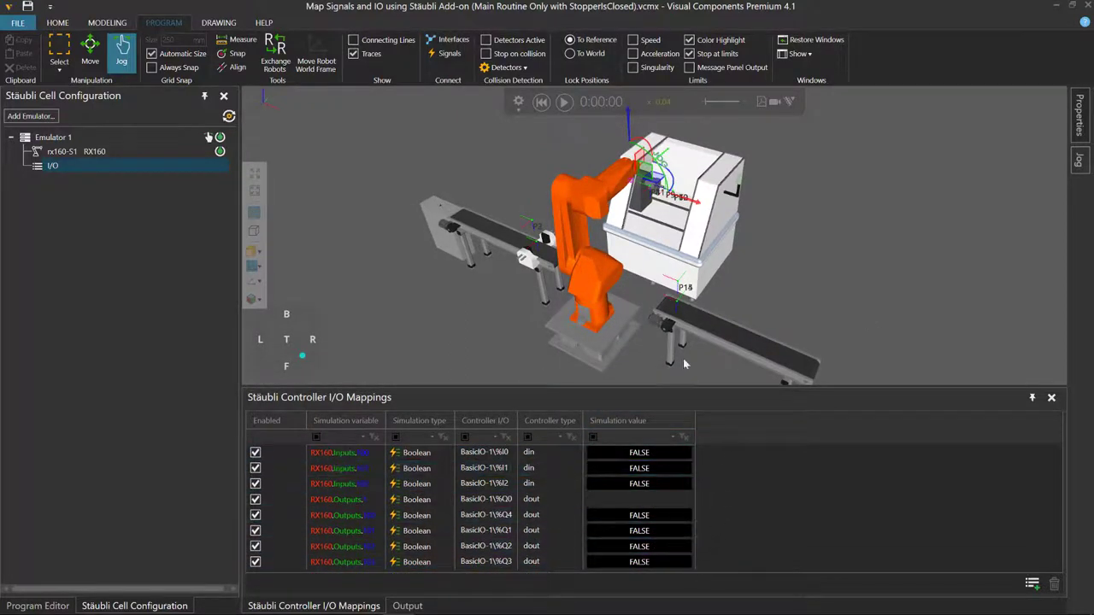
# Run the simulation with Emulator 1's I/O mappings displayed, watch the simulation values of the mapped signals, and reset the simulation.
pyautogui.click(563, 101)
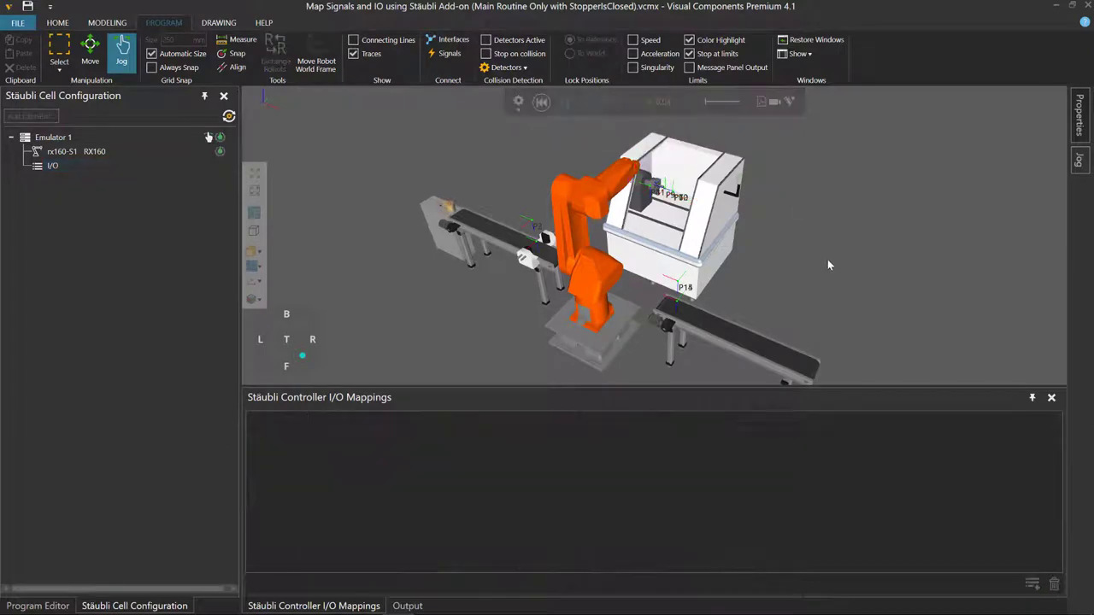
pyautogui.click(55, 166)
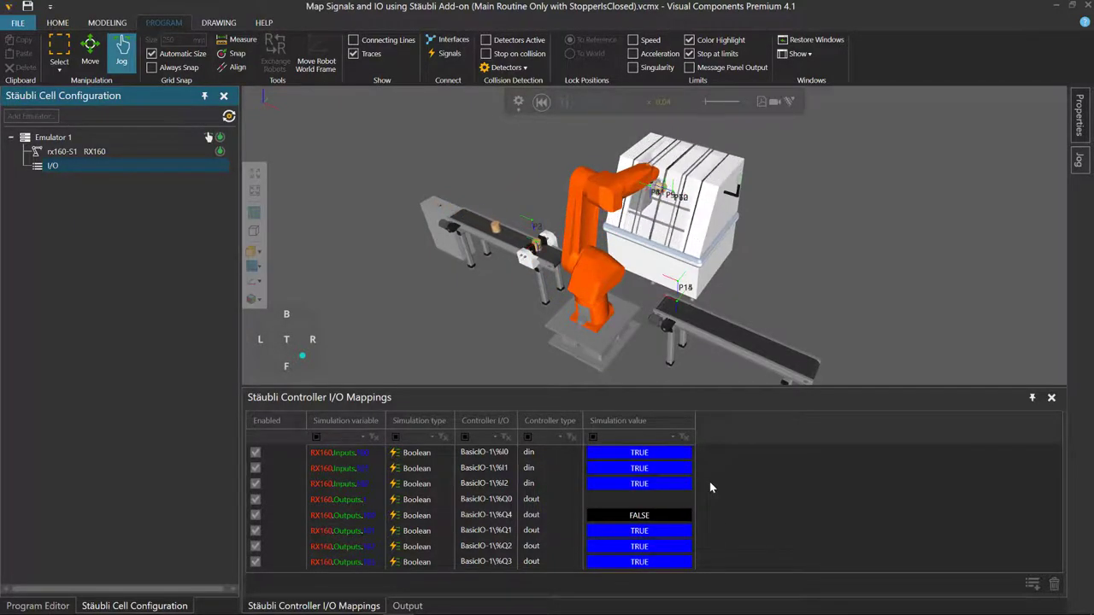
pyautogui.click(695, 564)
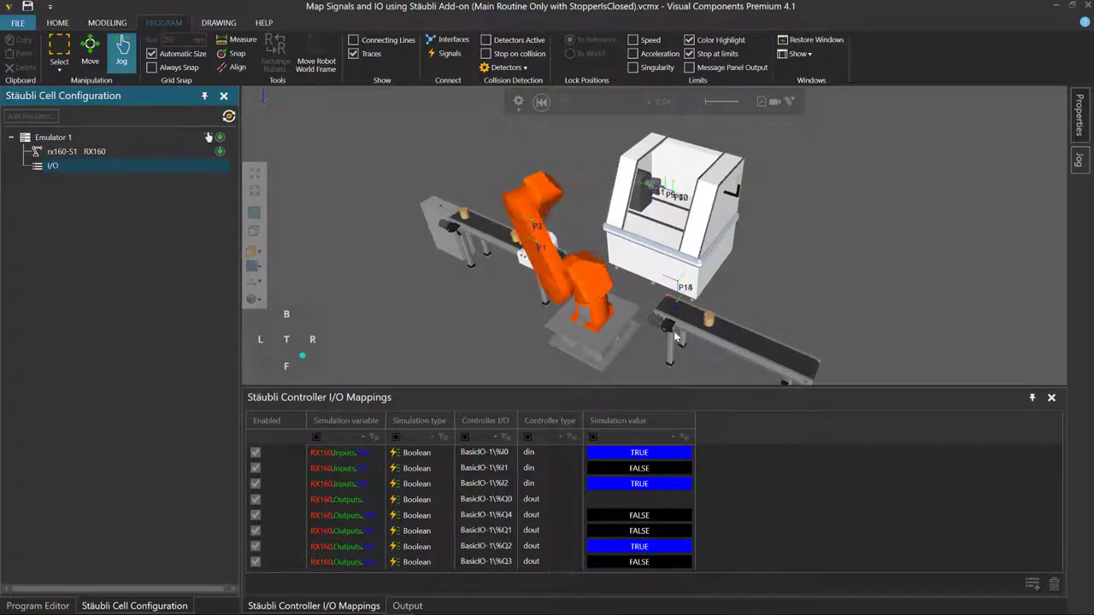
pyautogui.scroll(1, 692, 292)
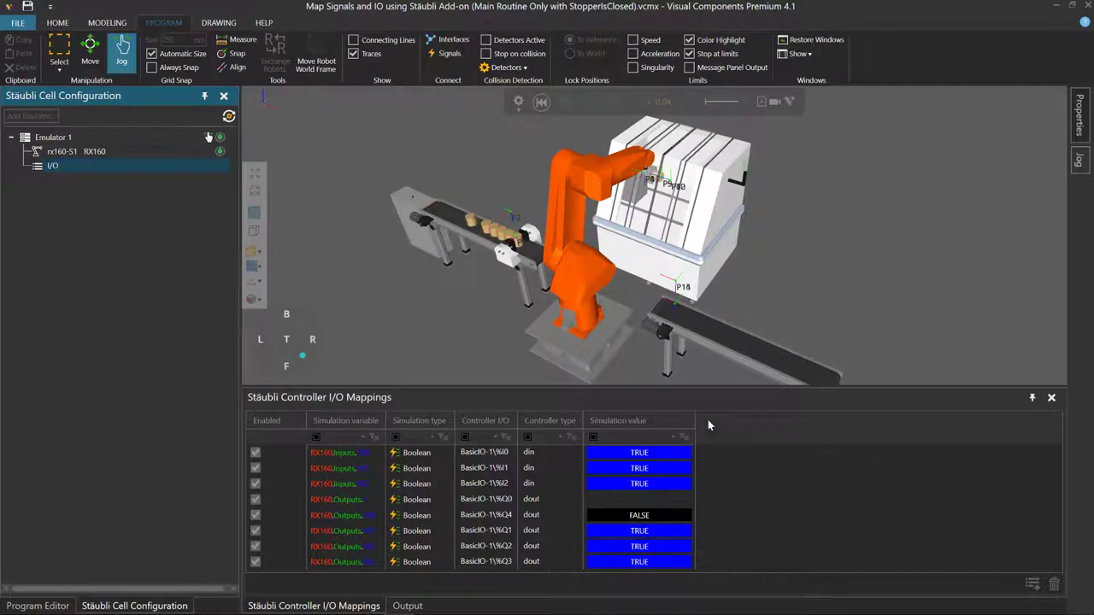
pyautogui.click(541, 101)
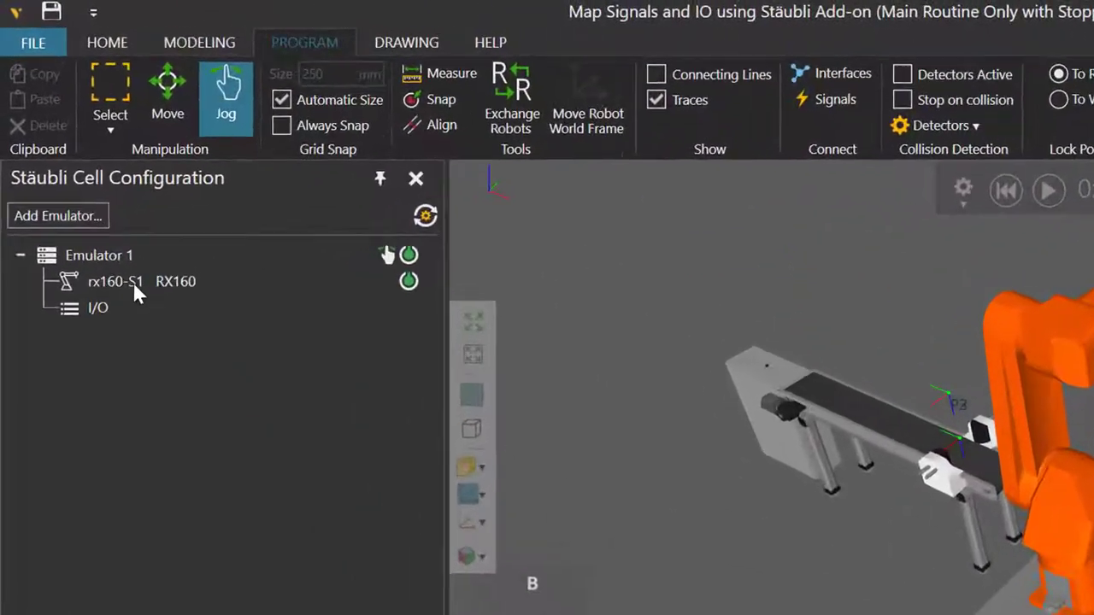
# Select the rx160-S1 robot under Emulator 1 and bring up its Post Process Program command.
pyautogui.click(64, 150)
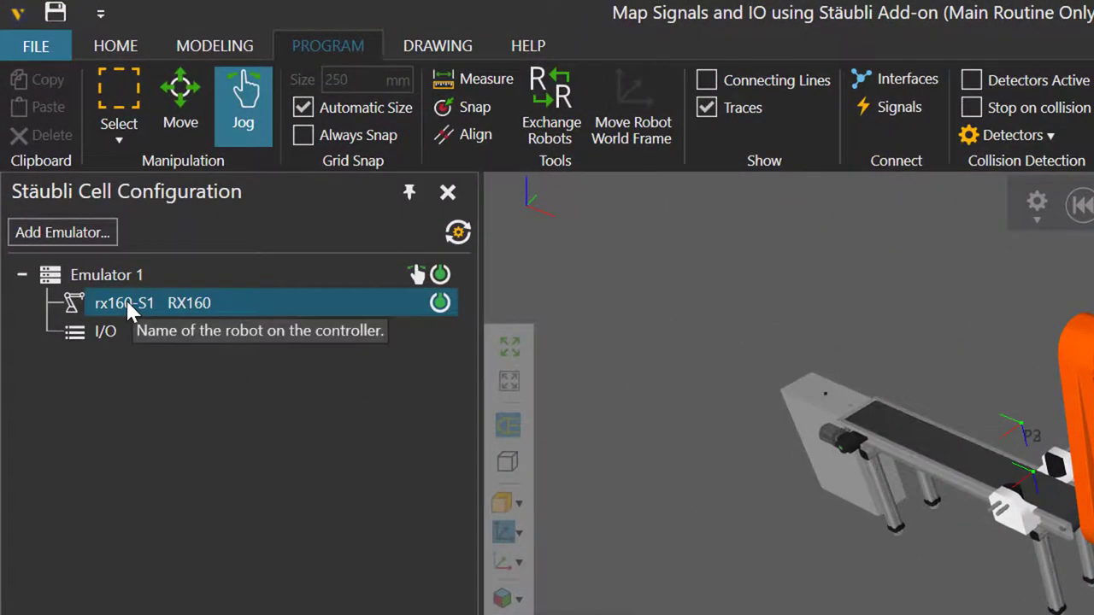
pyautogui.click(126, 306)
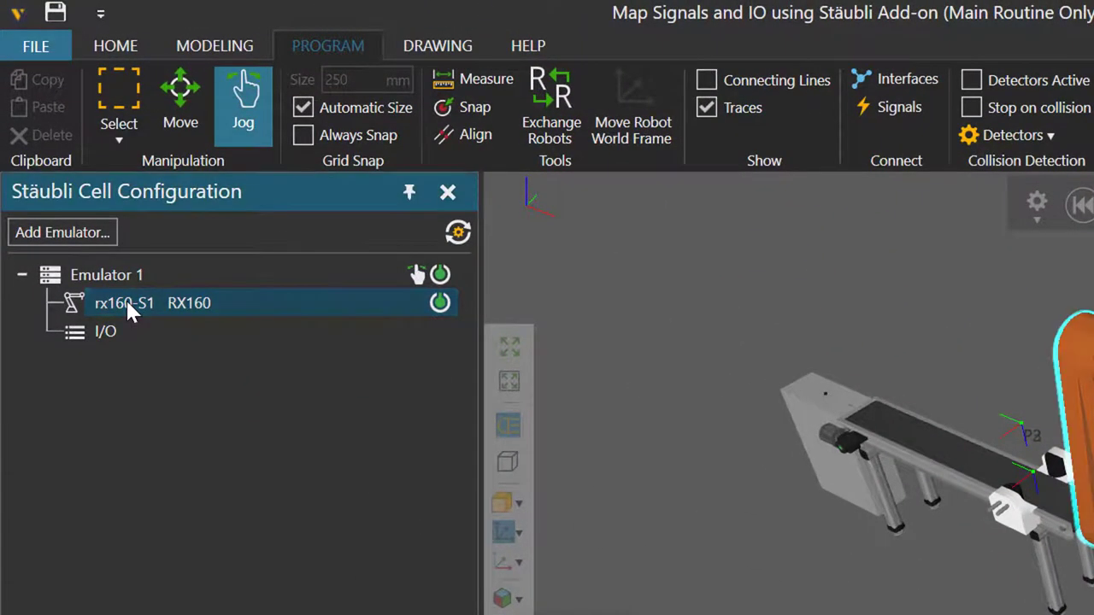
pyautogui.rightClick(126, 304)
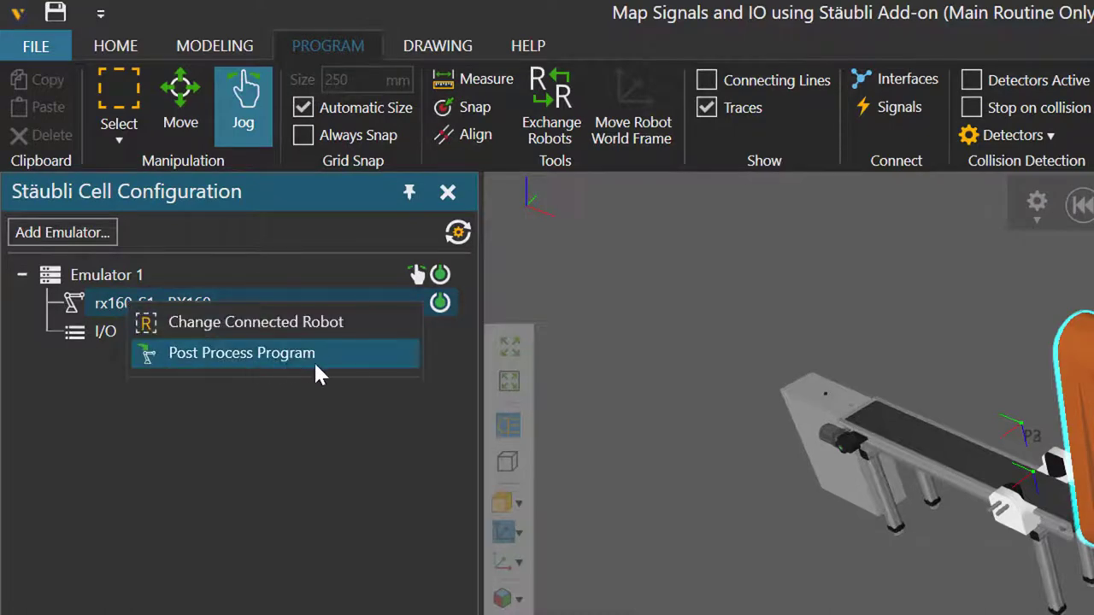